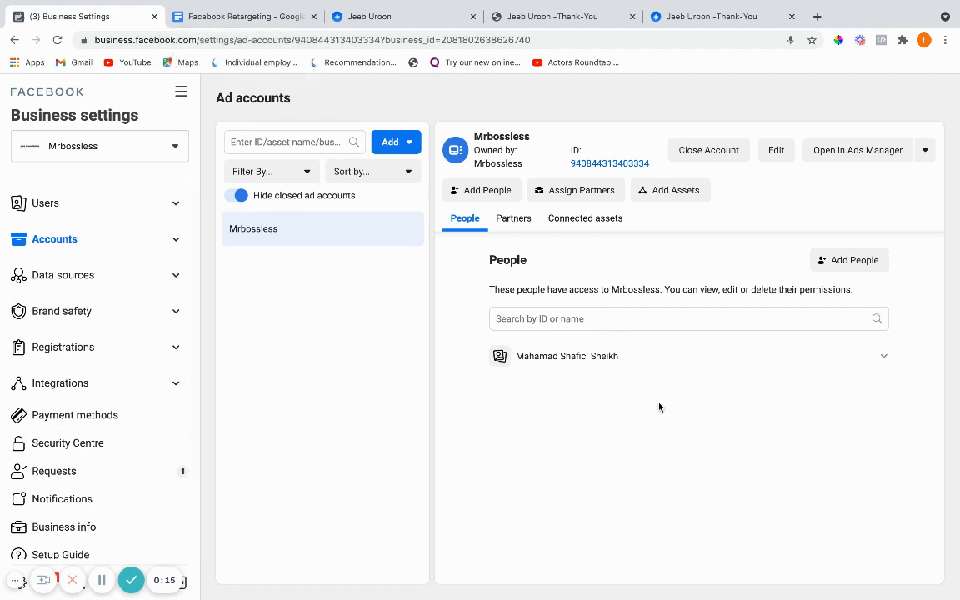
Open the business's pixels and add the Mrbossless ad account as an asset of the Jeeb Uroon pixel
left_click(176, 276)
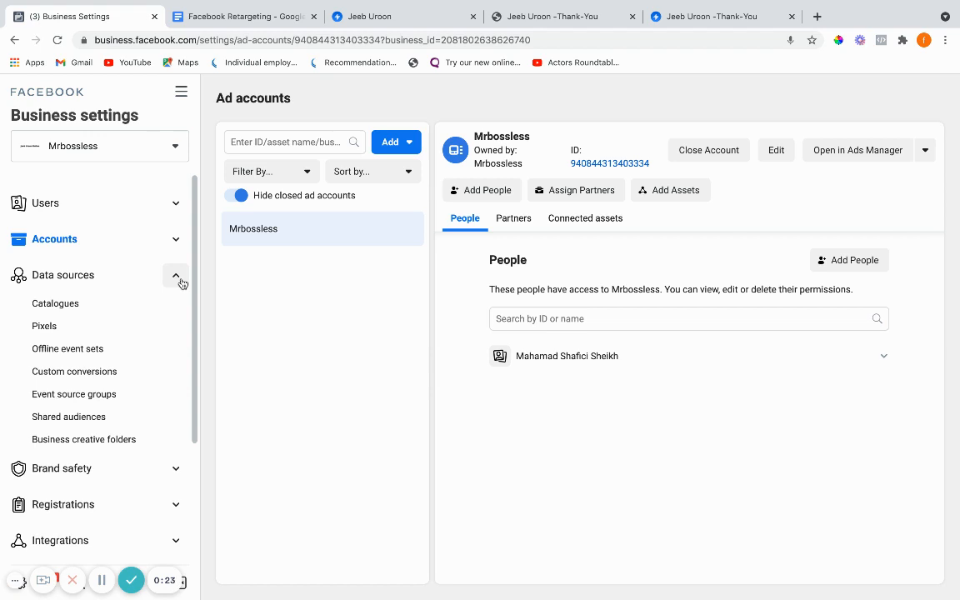
left_click(80, 325)
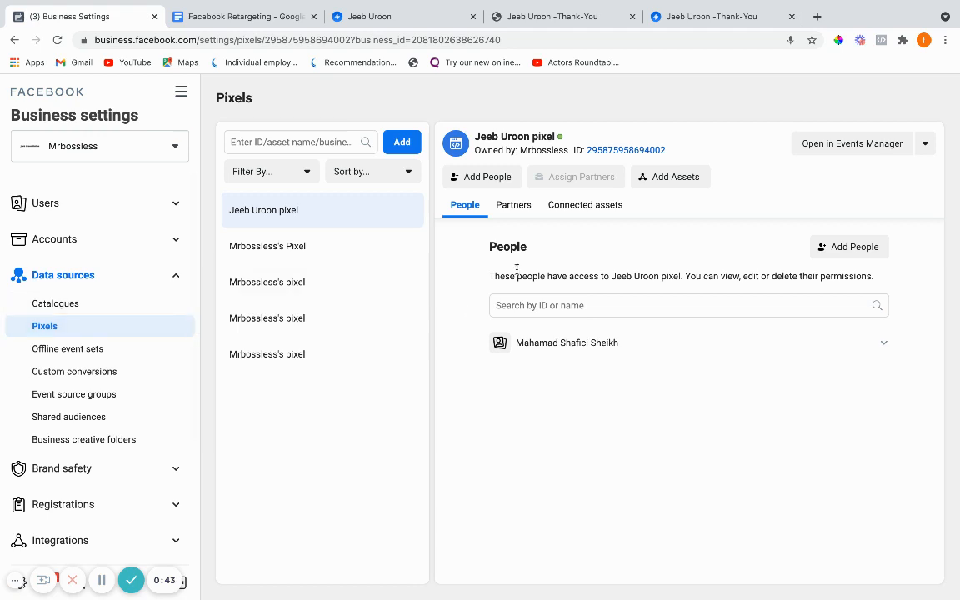
left_click(672, 187)
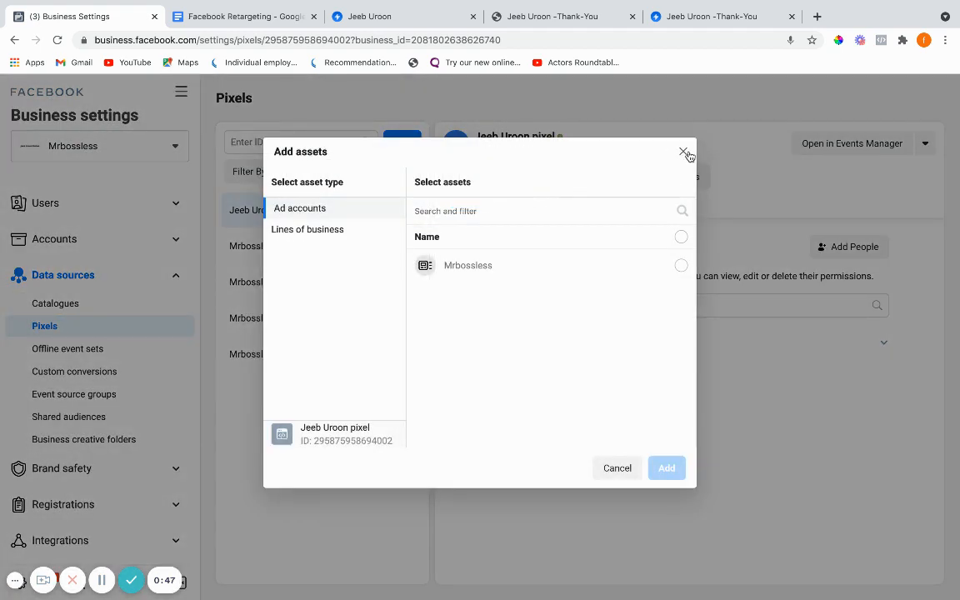
triple_click(468, 265)
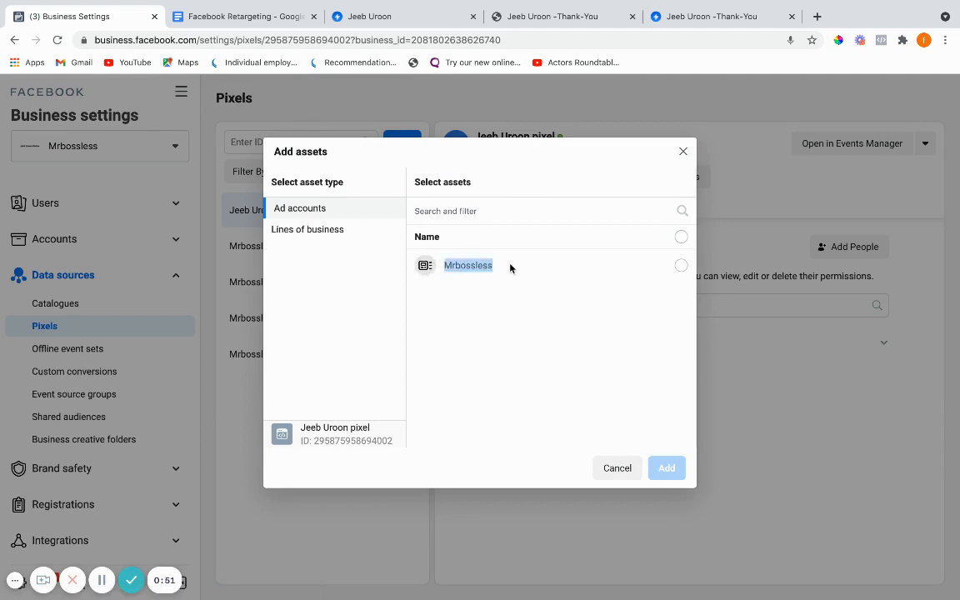
left_click(467, 265)
left_click(467, 265)
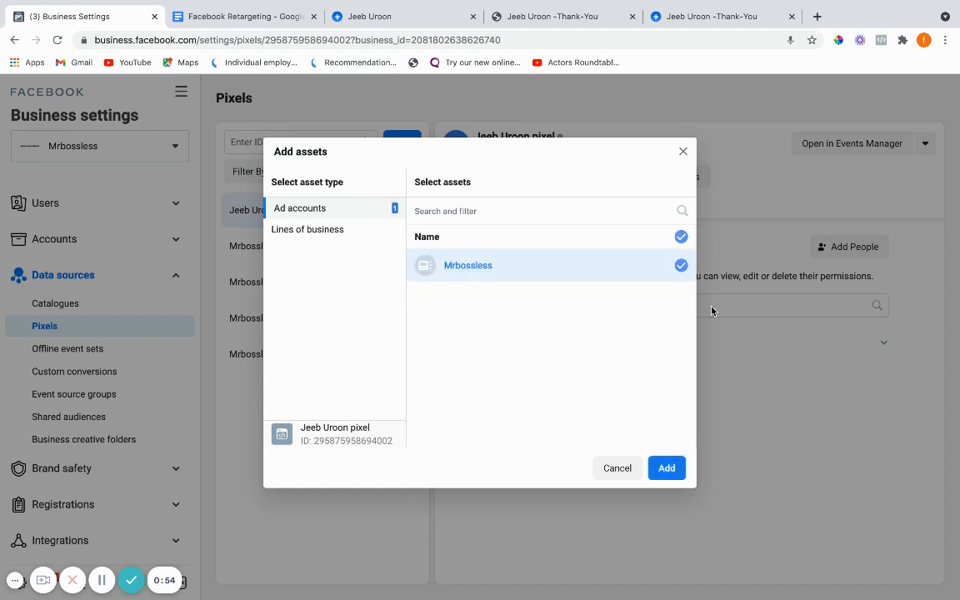
left_click(667, 467)
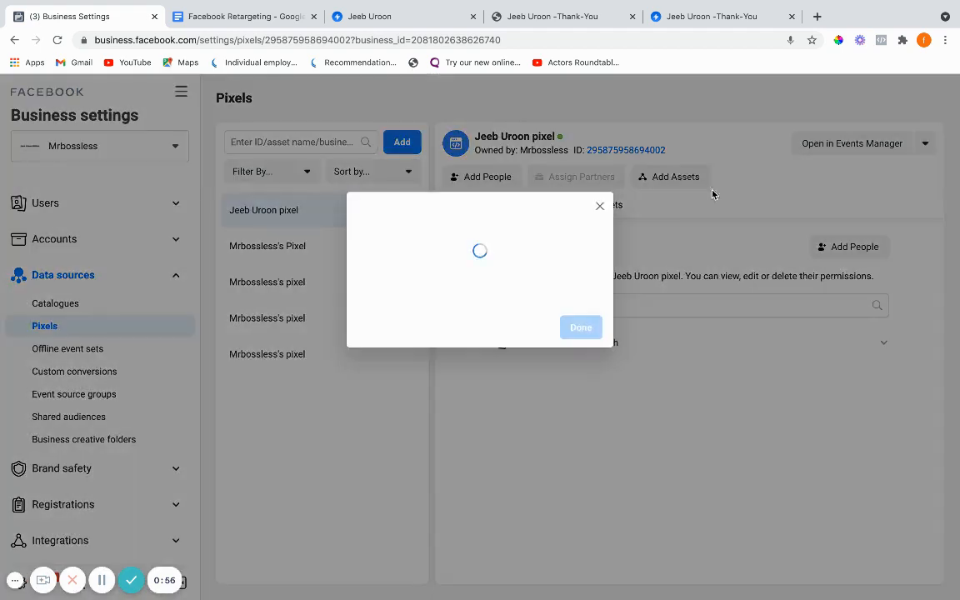
left_click(579, 308)
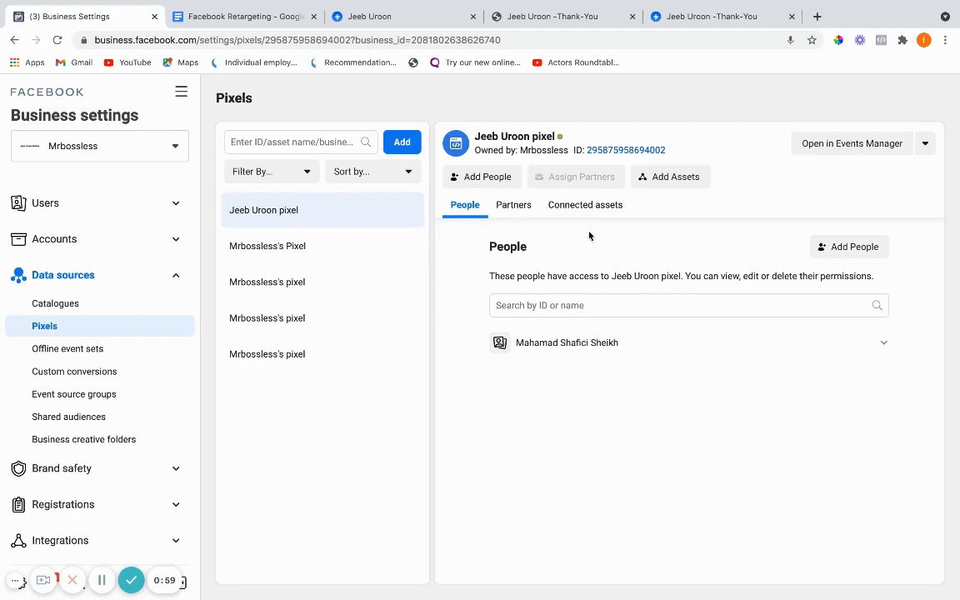
Assign the listed person to the Jeeb Uroon pixel with full control through the Manage pixel permission
left_click(844, 253)
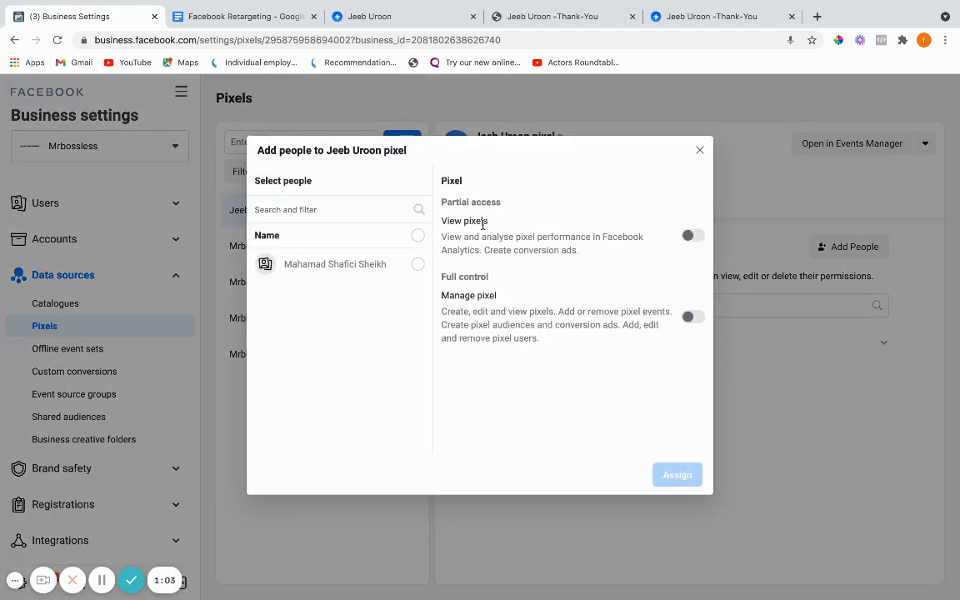
left_click(417, 265)
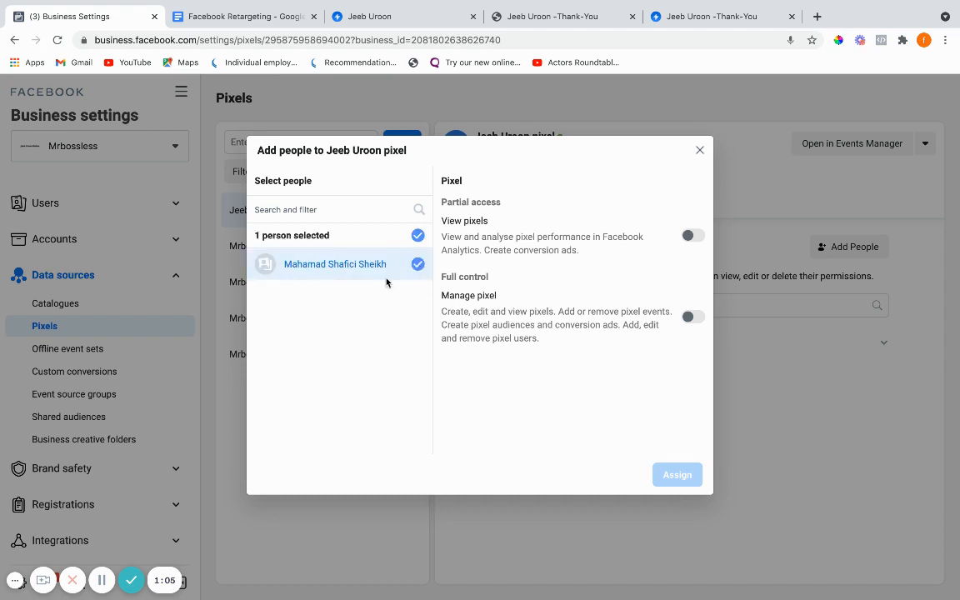
left_click(691, 235)
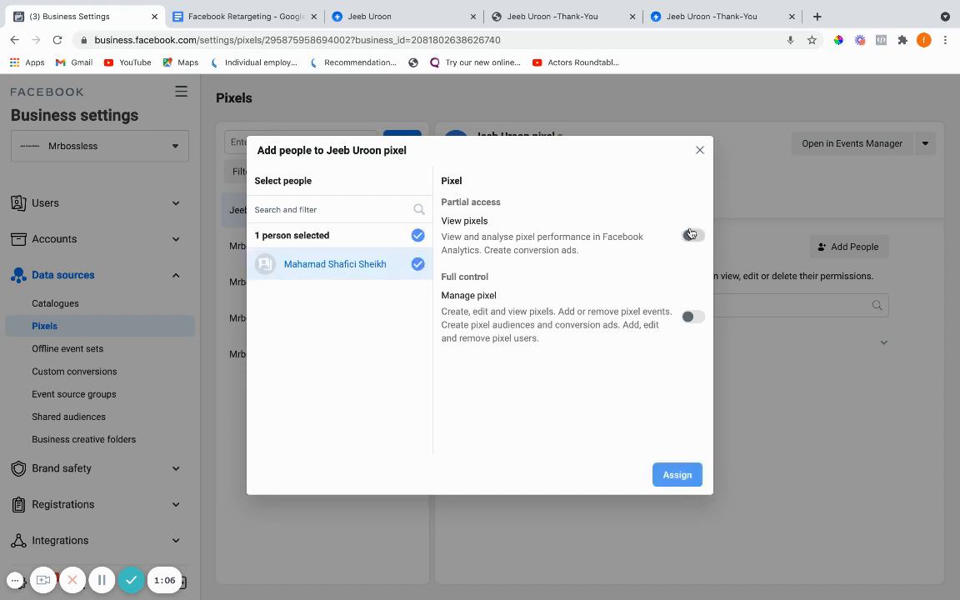
left_click(690, 317)
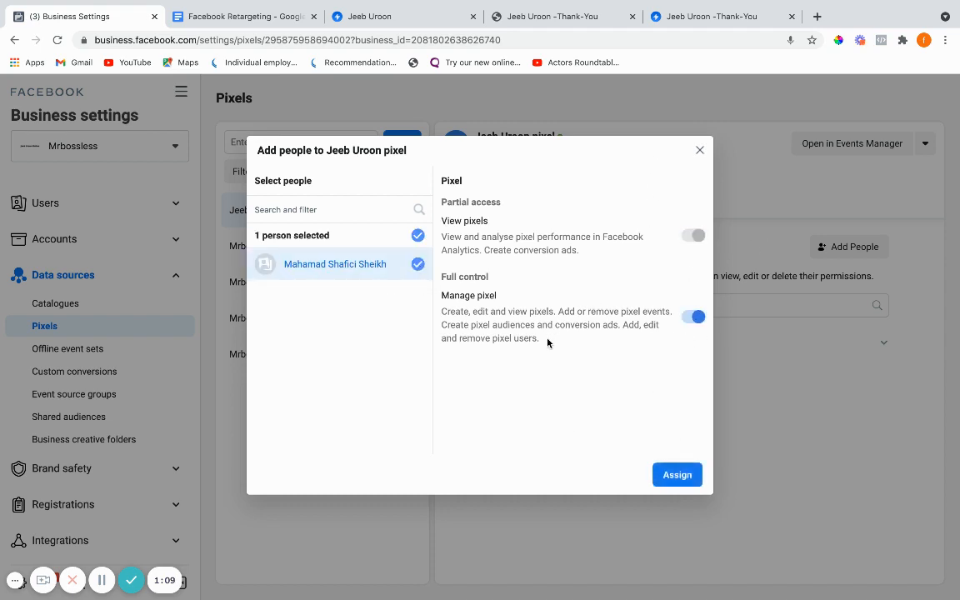
left_click_drag(547, 340, 475, 323)
left_click(476, 323)
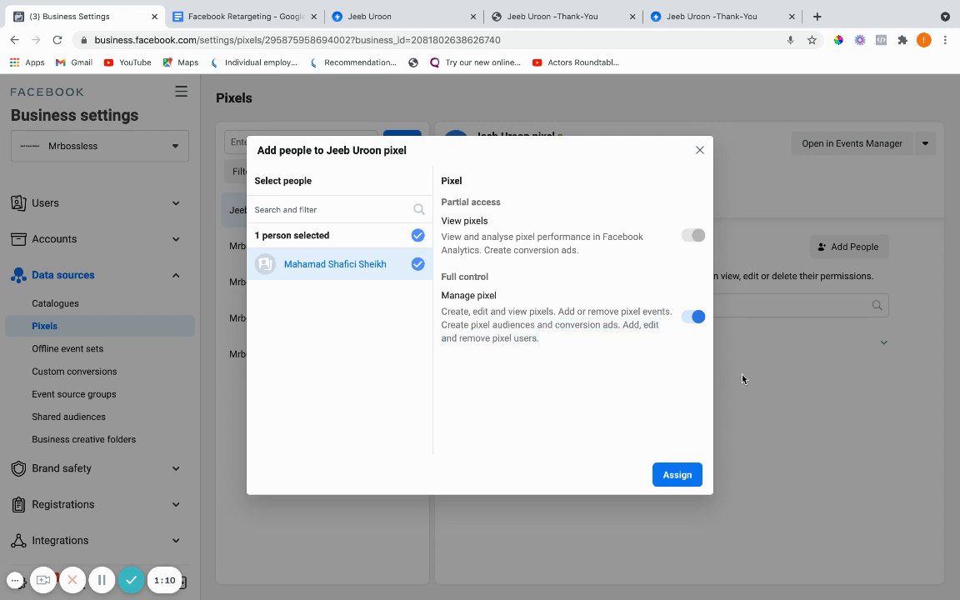
left_click(705, 475)
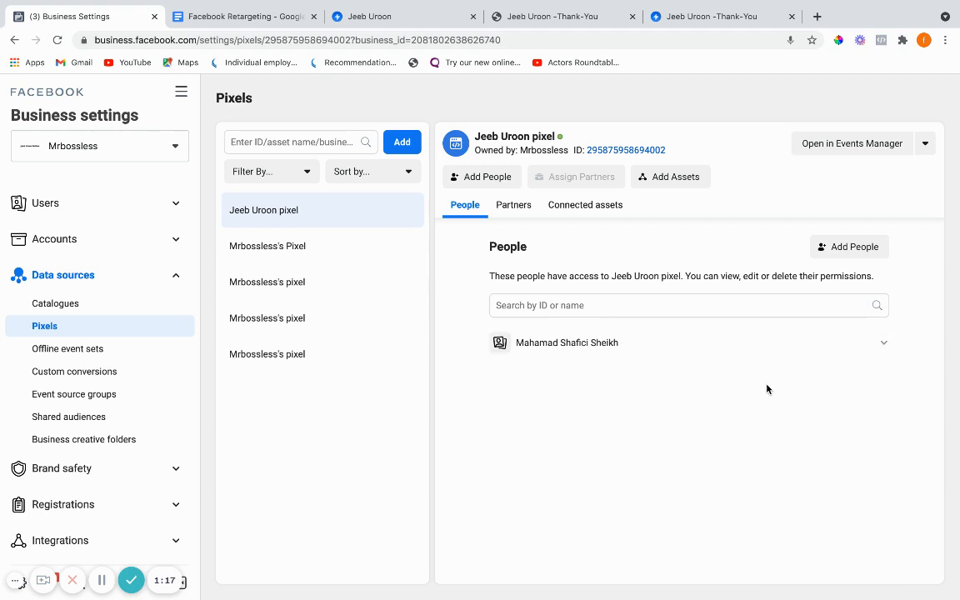
Open the Jeeb Uroon pixel in Events Manager and the Mrbossless ad account in Ads Manager
mouse_move(533, 598)
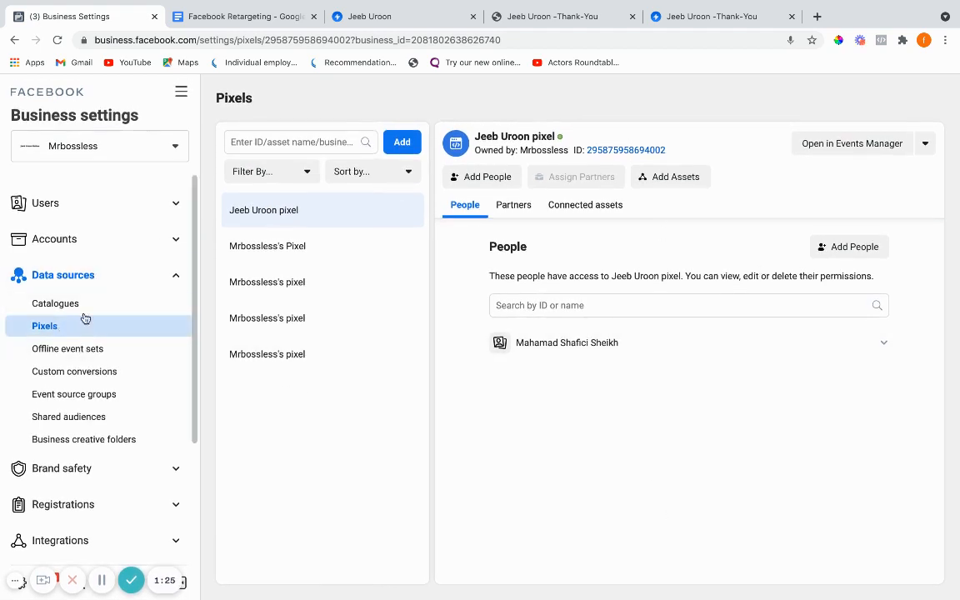
left_click(875, 145)
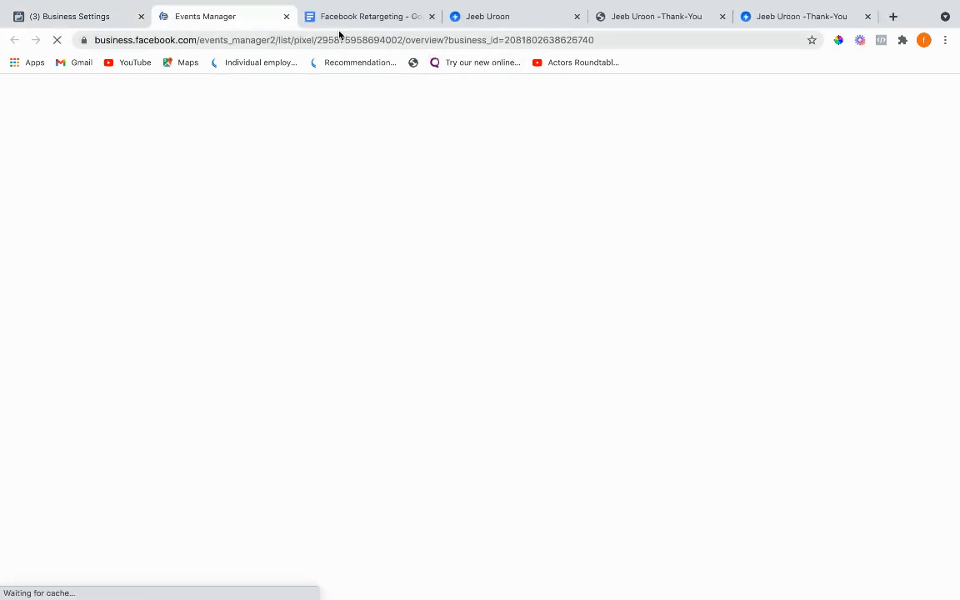
left_click(59, 18)
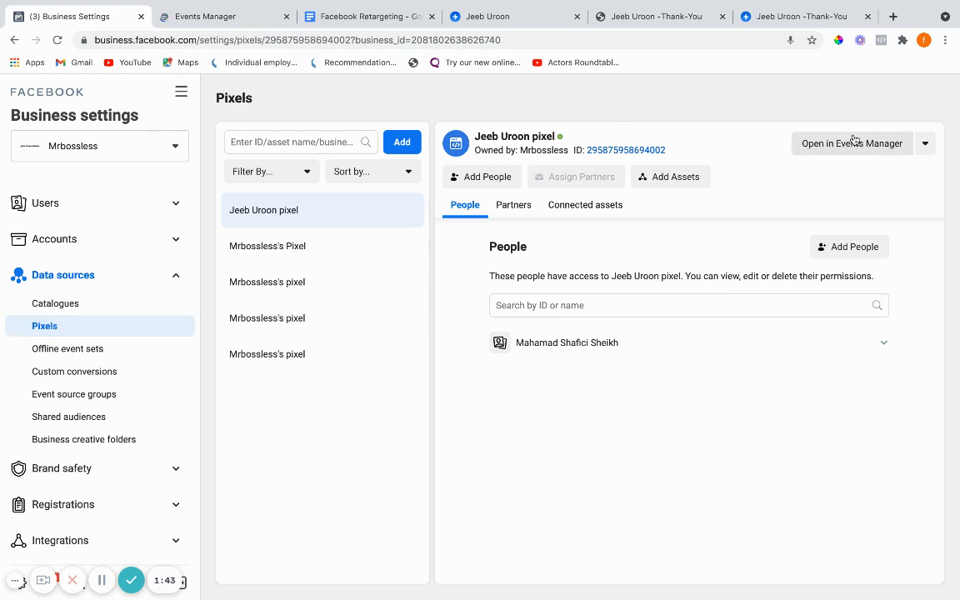
left_click(176, 276)
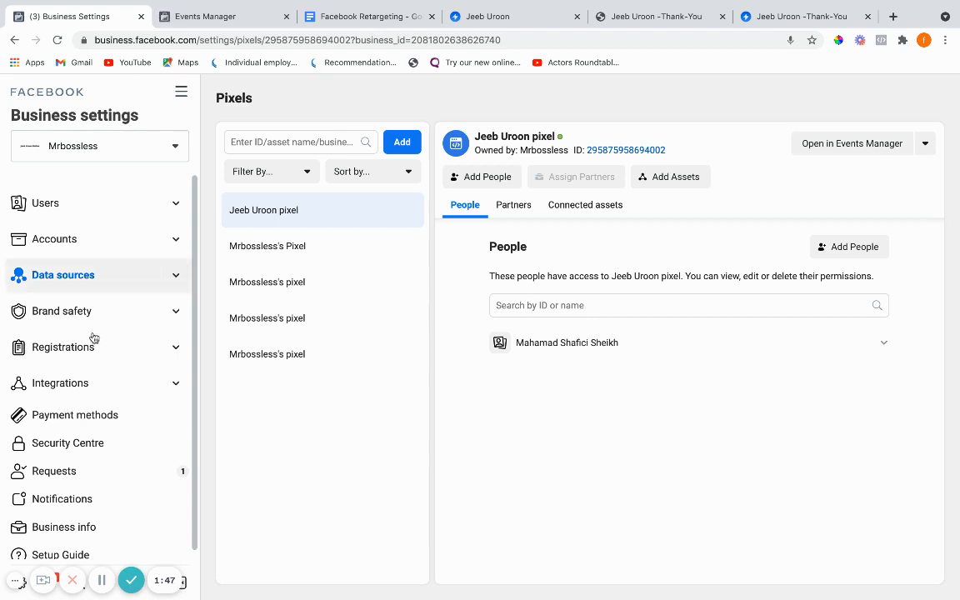
left_click(167, 242)
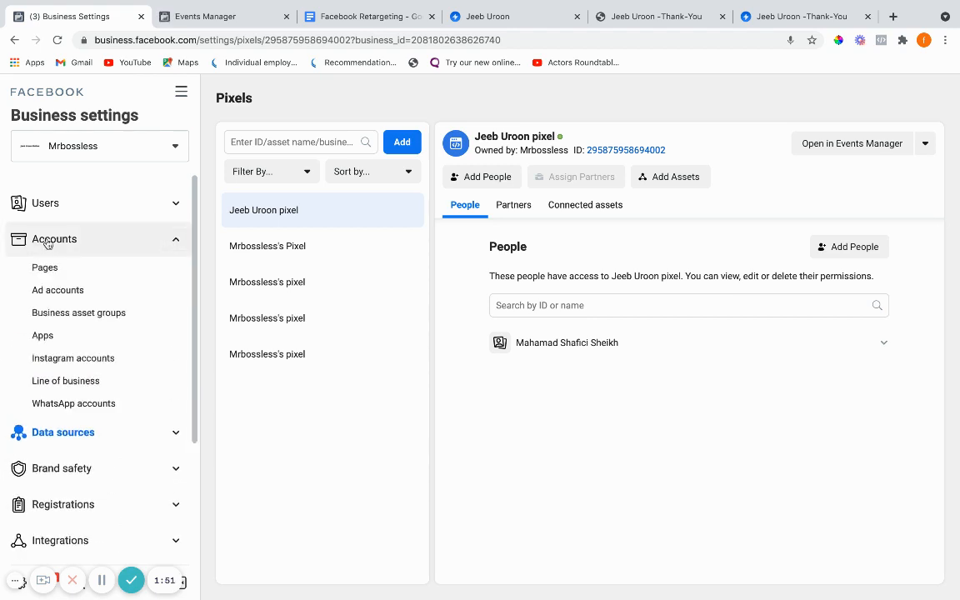
left_click(48, 292)
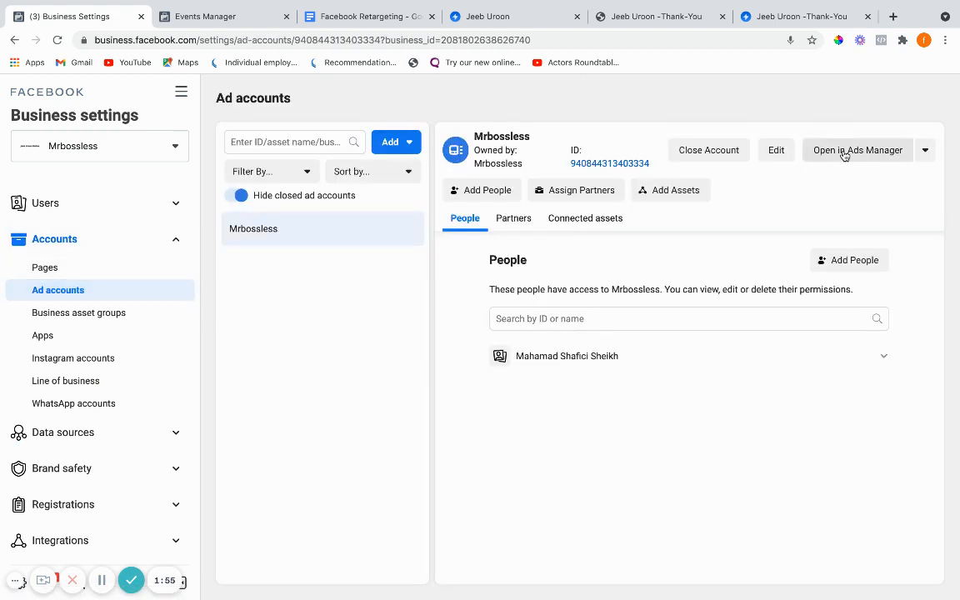
left_click(867, 155)
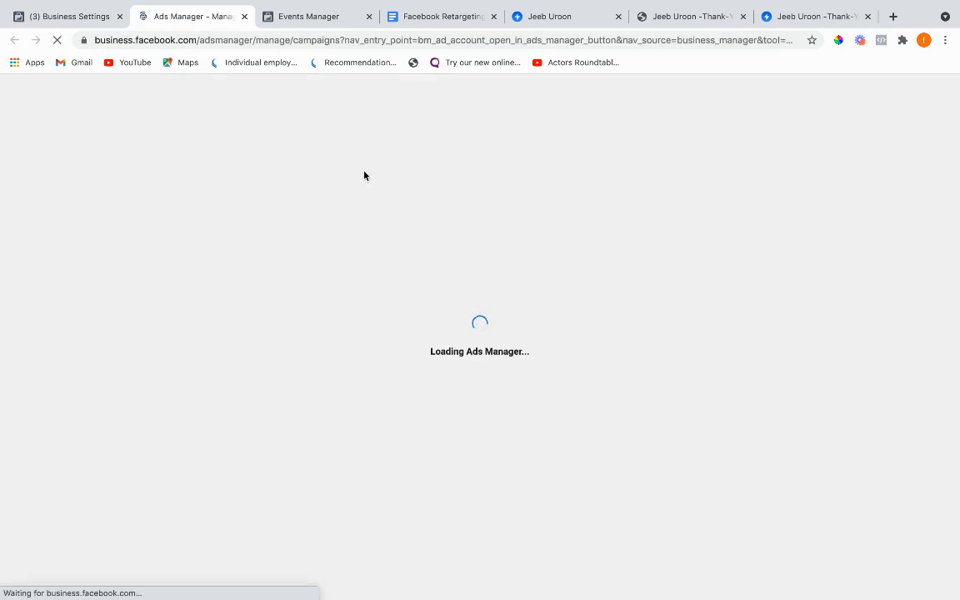
Switch to Events Manager, dismiss the aggregated event measurement introduction and view the Jeeb Uroon pixel's overview
left_click(298, 20)
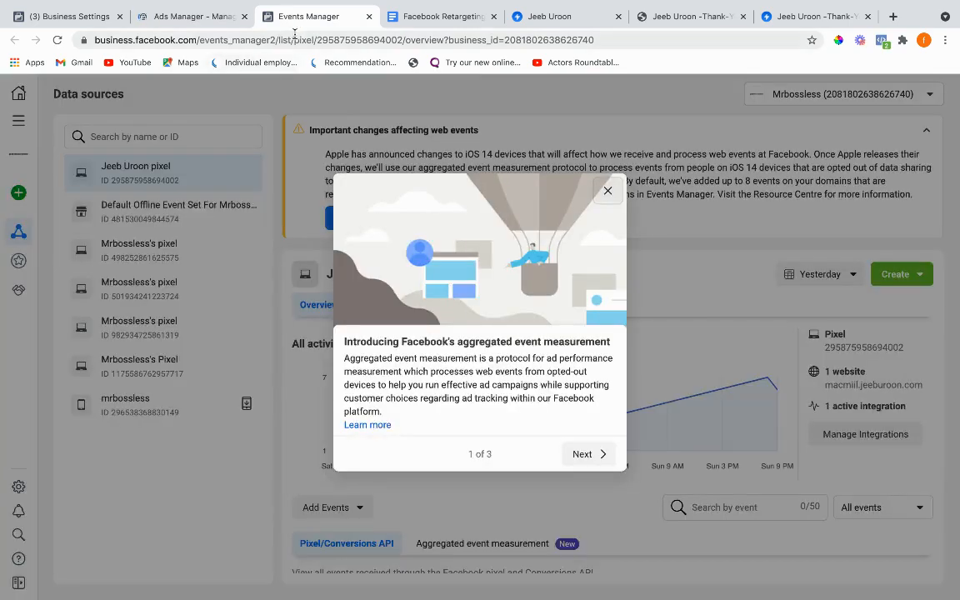
left_click(604, 192)
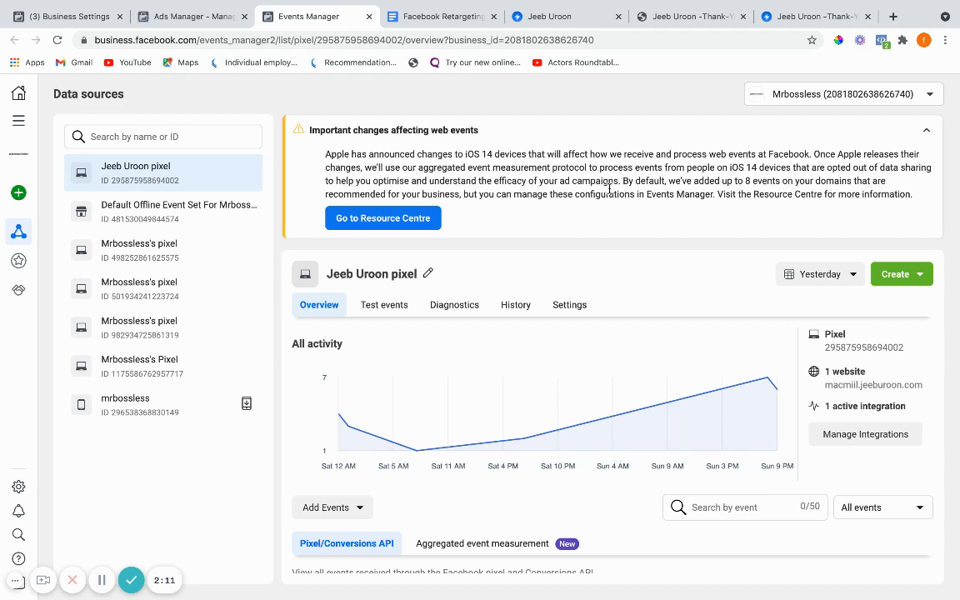
scroll(590, 269, "down", 1)
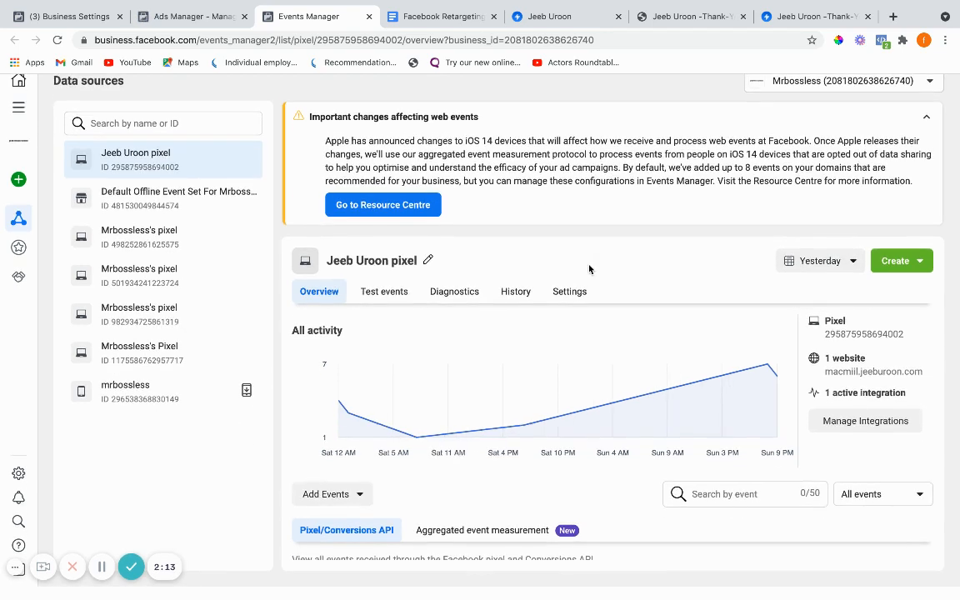
scroll(629, 375, "up", 1)
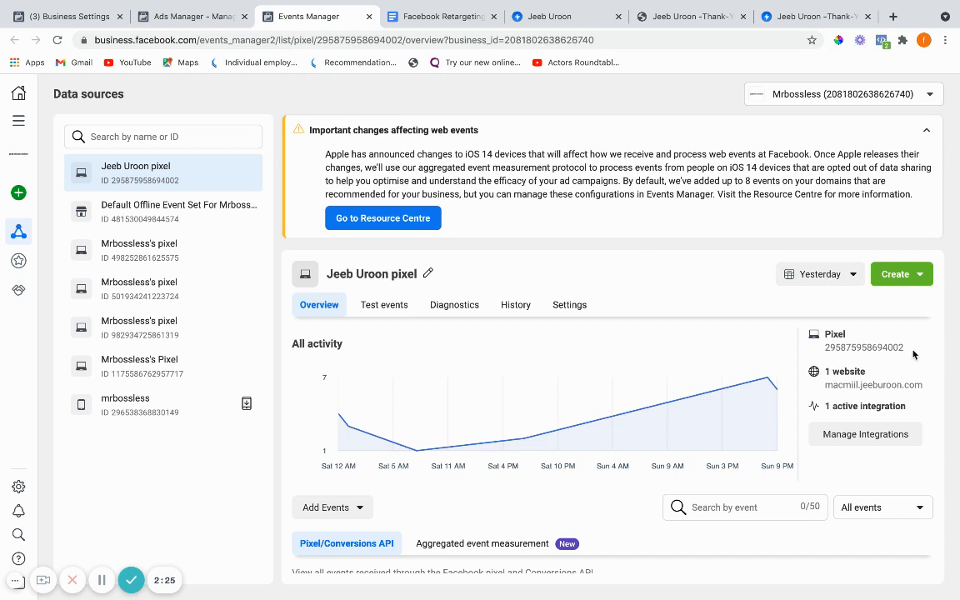
Start a website Custom Audience from the Jeeb Uroon pixel for the Mrbossless ad account and review its form
left_click(915, 282)
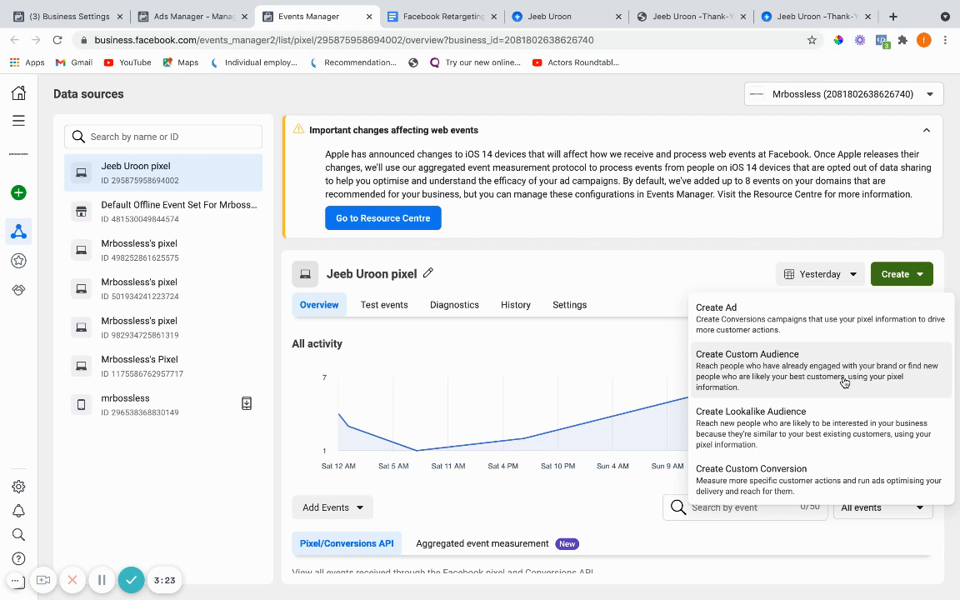
left_click(845, 382)
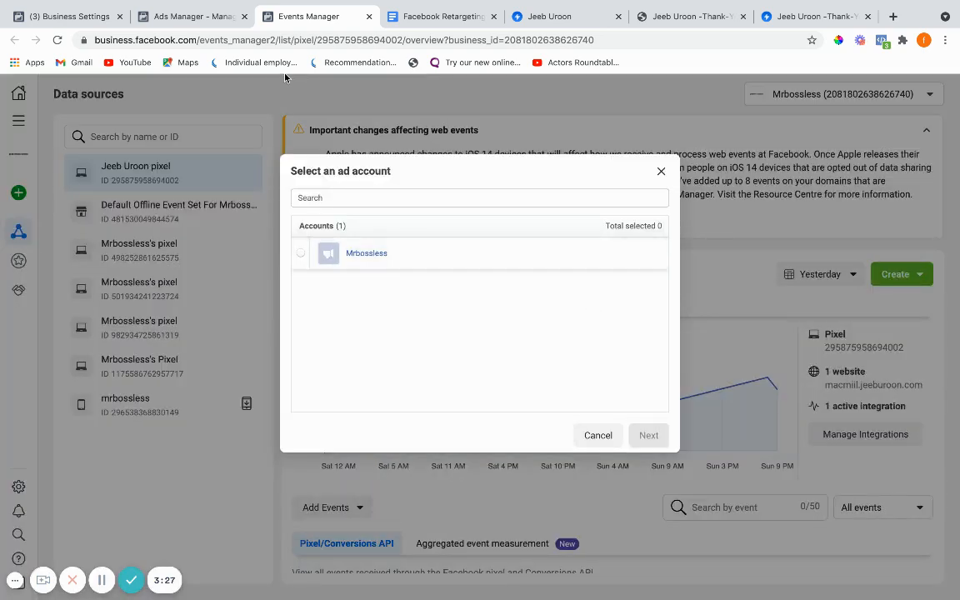
left_click(300, 254)
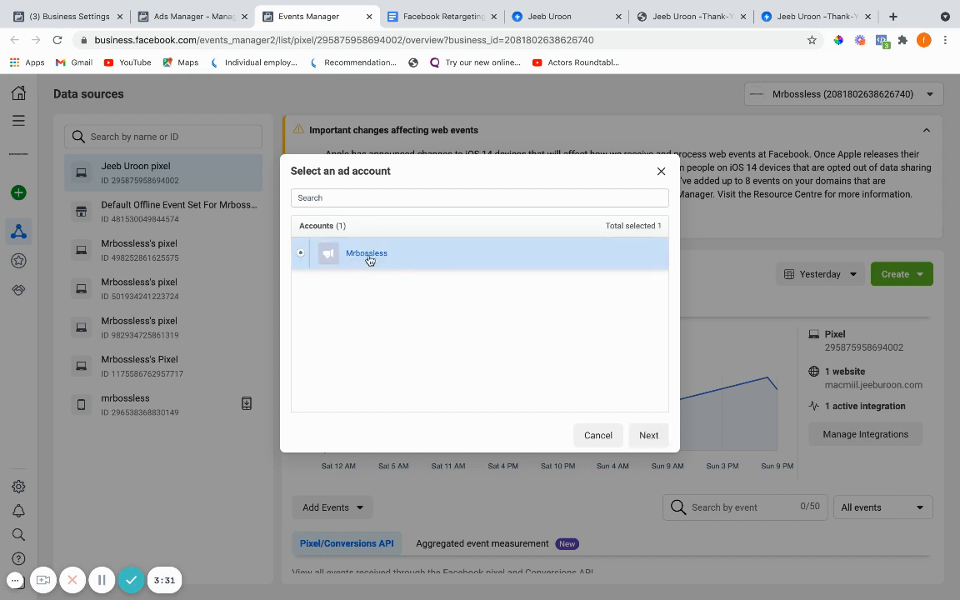
left_click(650, 435)
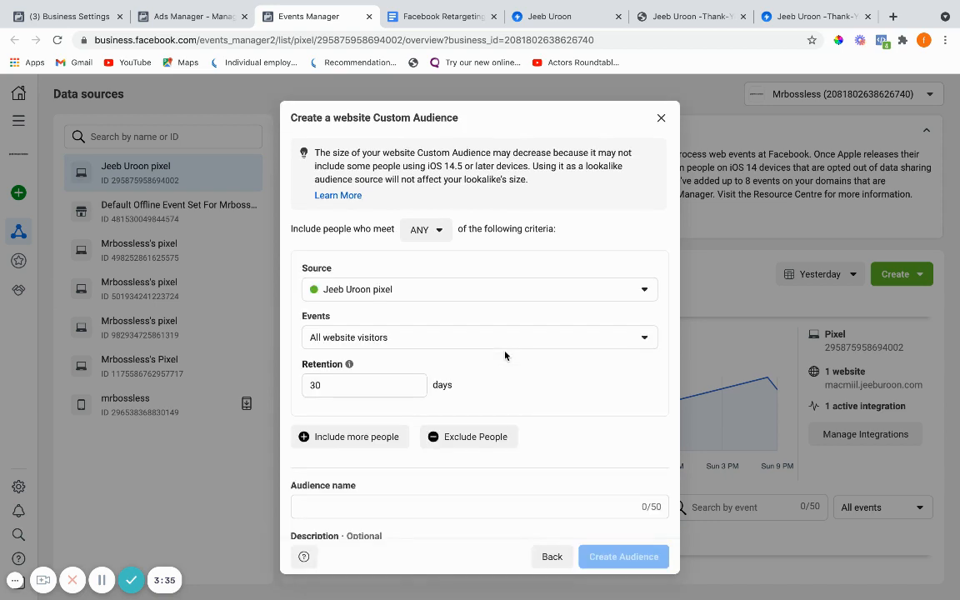
scroll(504, 356, "down", 1)
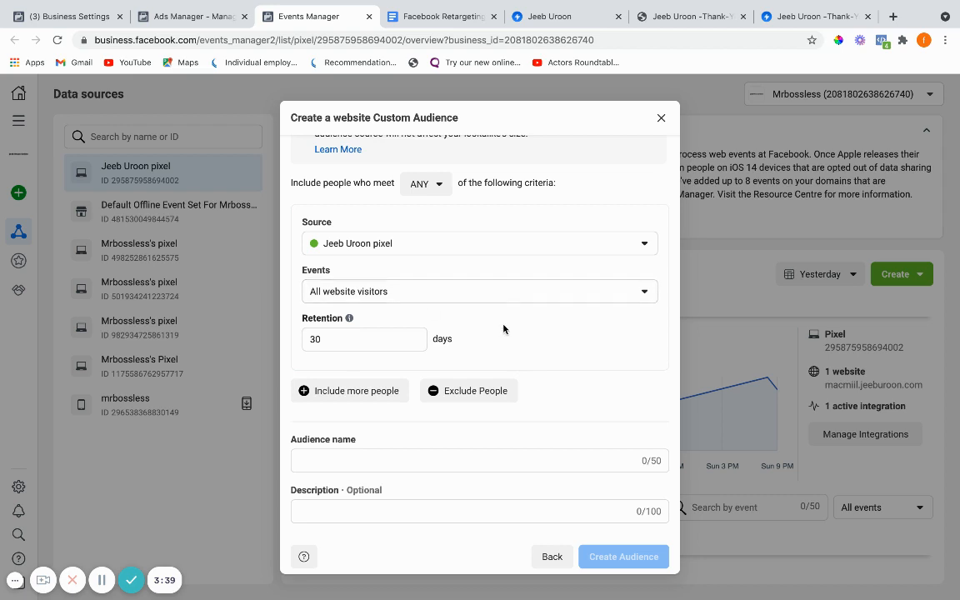
scroll(503, 329, "up", 1)
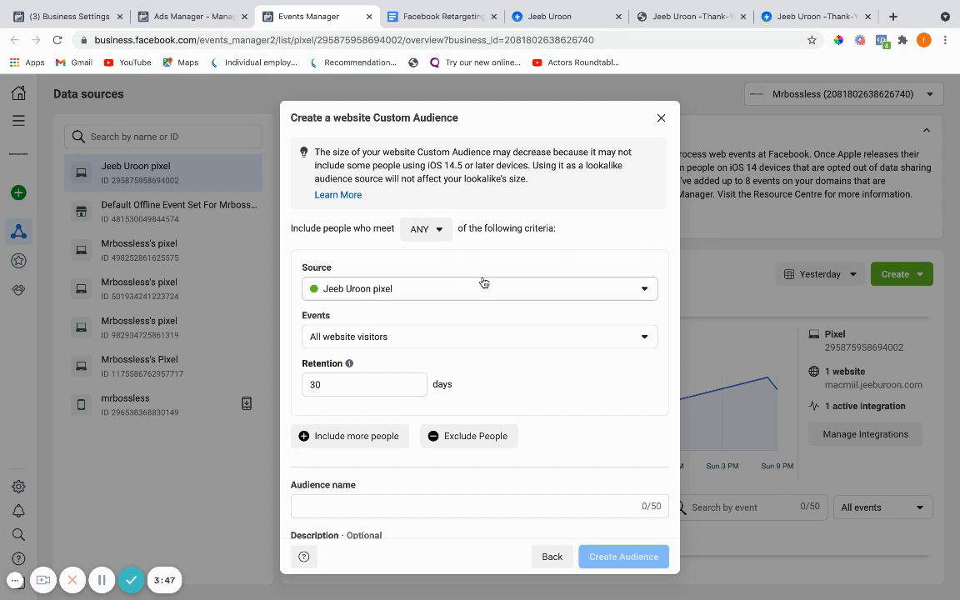
scroll(484, 283, "down", 1)
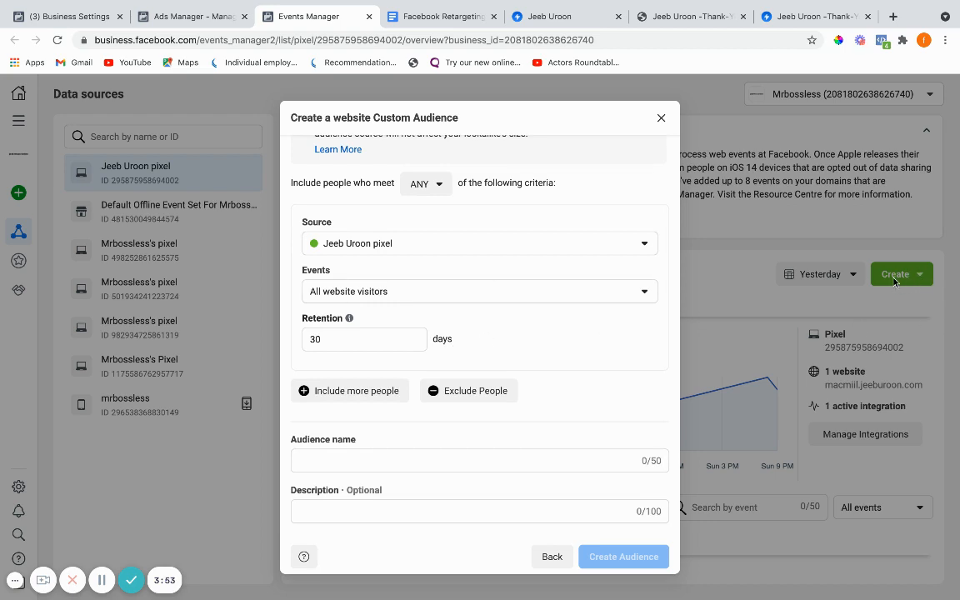
scroll(540, 365, "up", 1)
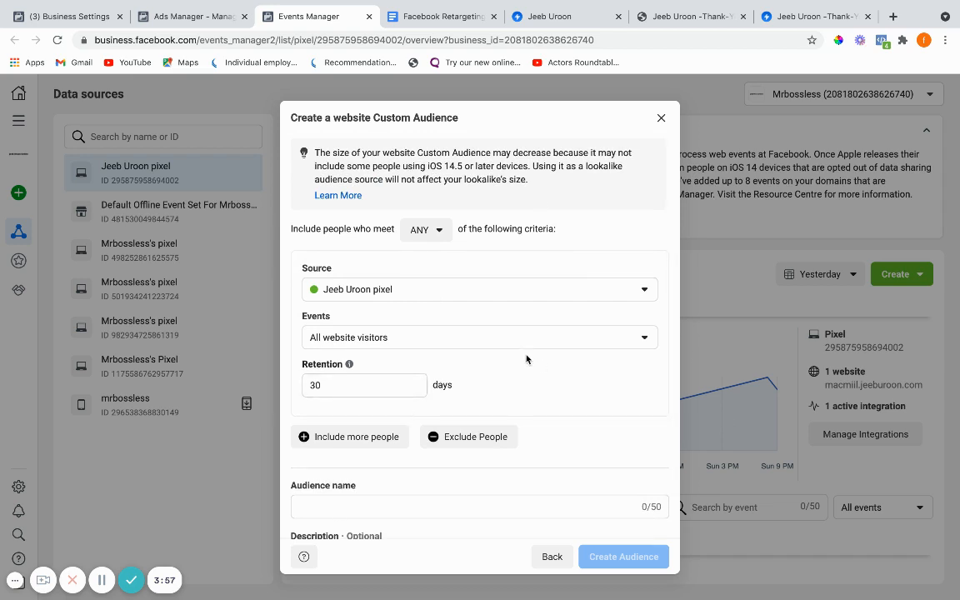
Check the "Leads Last 180 Days" entry in the Facebook Retargeting document, and return to the Custom Audience form in Events Manager
left_click(424, 18)
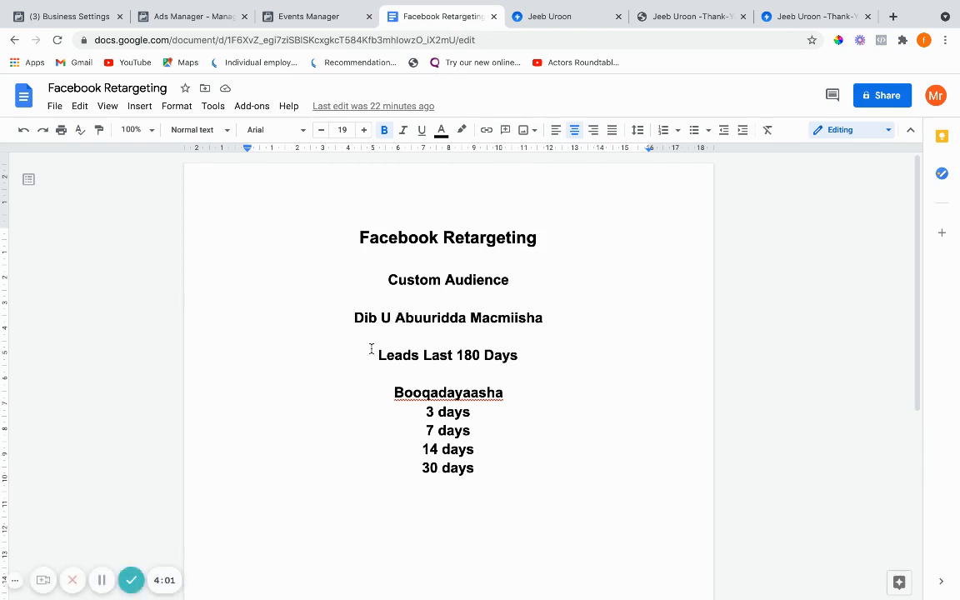
left_click_drag(375, 354, 563, 354)
left_click(481, 355)
double_click(397, 355)
left_click(300, 15)
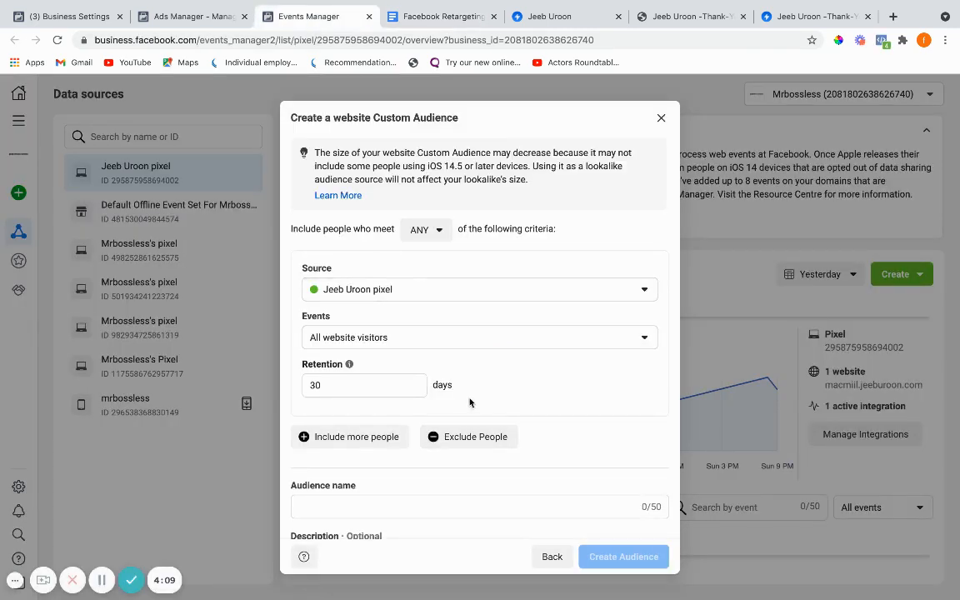
scroll(348, 307, "down", 1)
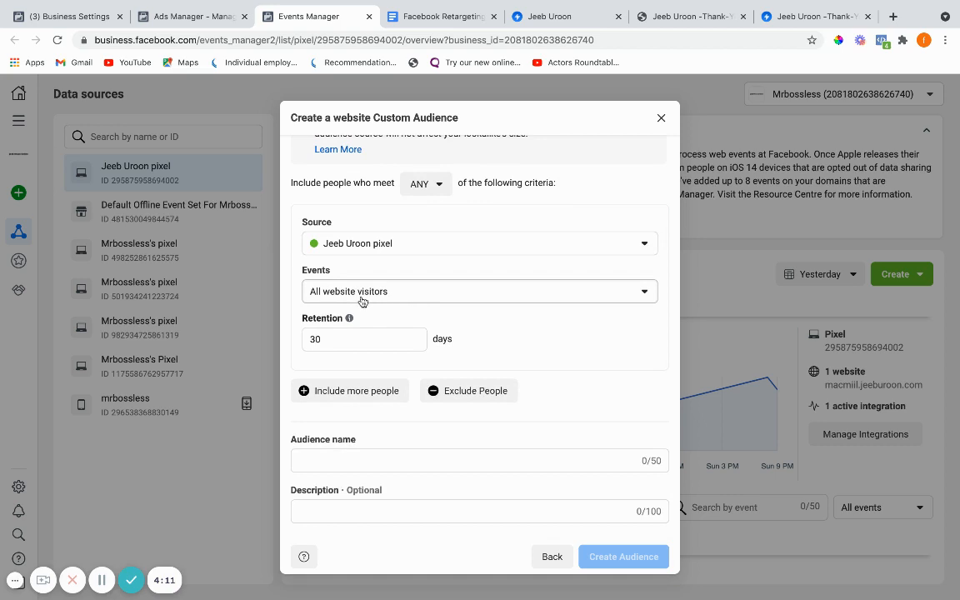
Set the website Custom Audience's event to Lead and its retention to 180 days
left_click(334, 294)
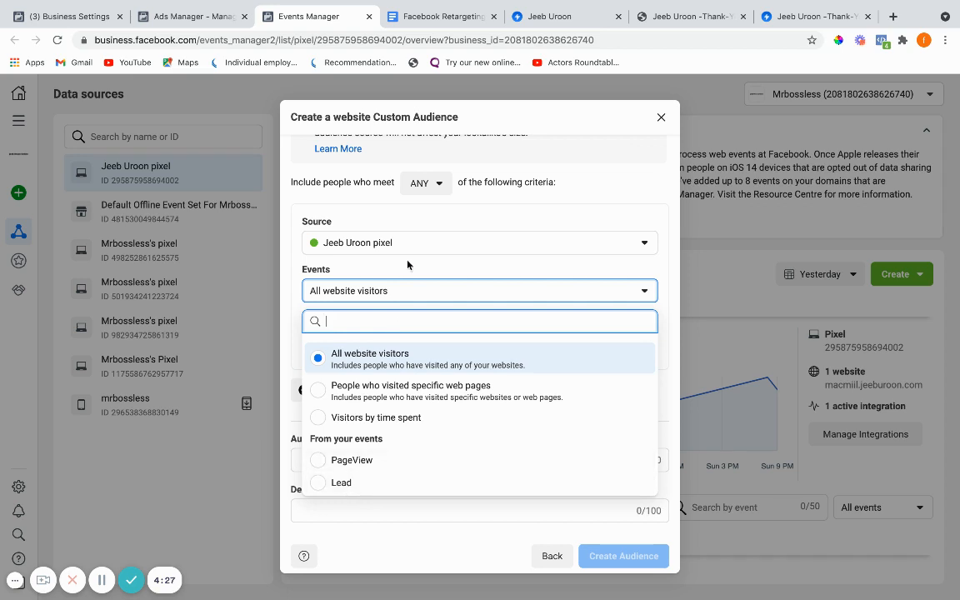
left_click(340, 484)
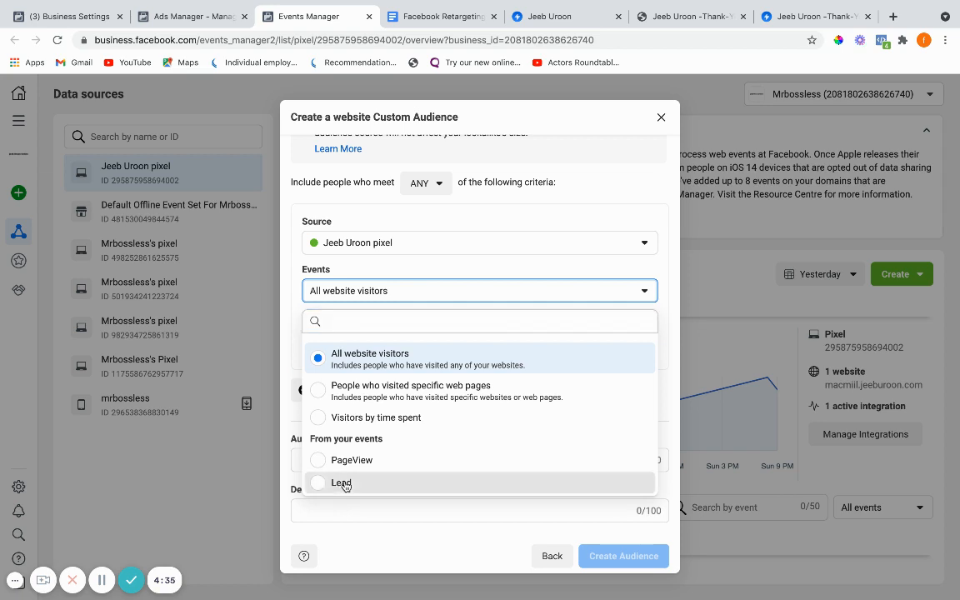
left_click_drag(335, 337, 280, 342)
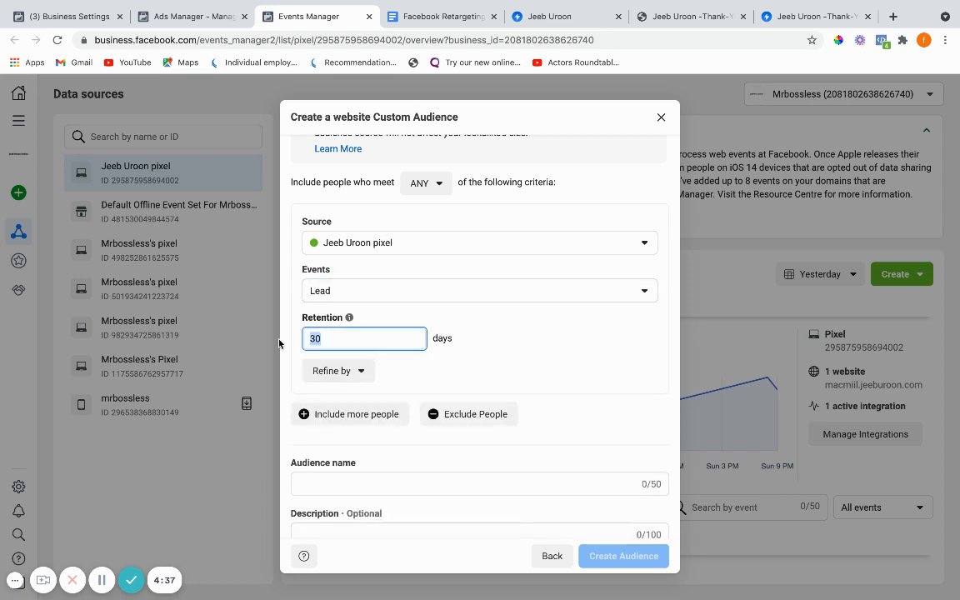
type("180")
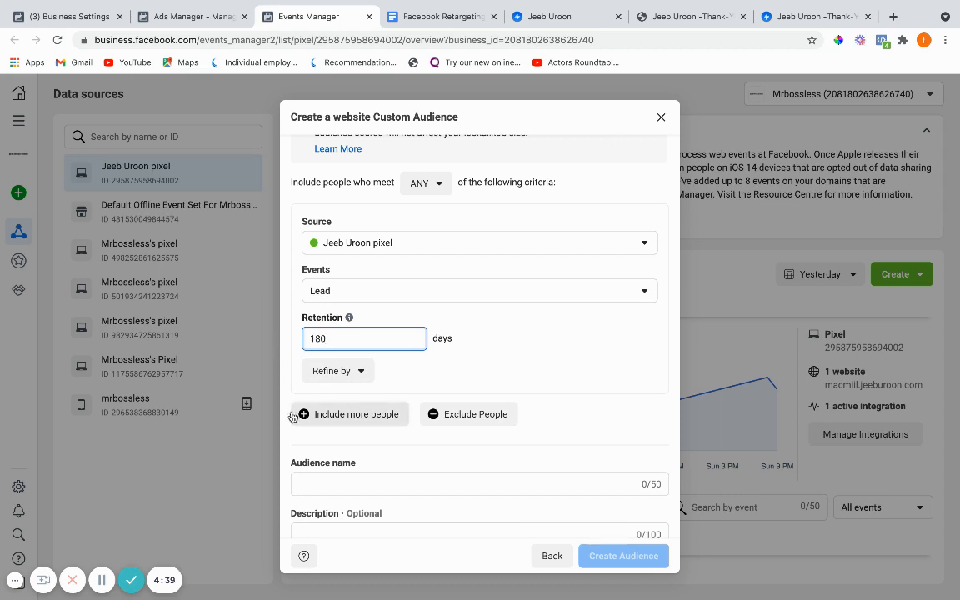
Name the audience "Last 180 Days", create it and close the completed creation dialog
left_click(324, 489)
type("Last 180 Days")
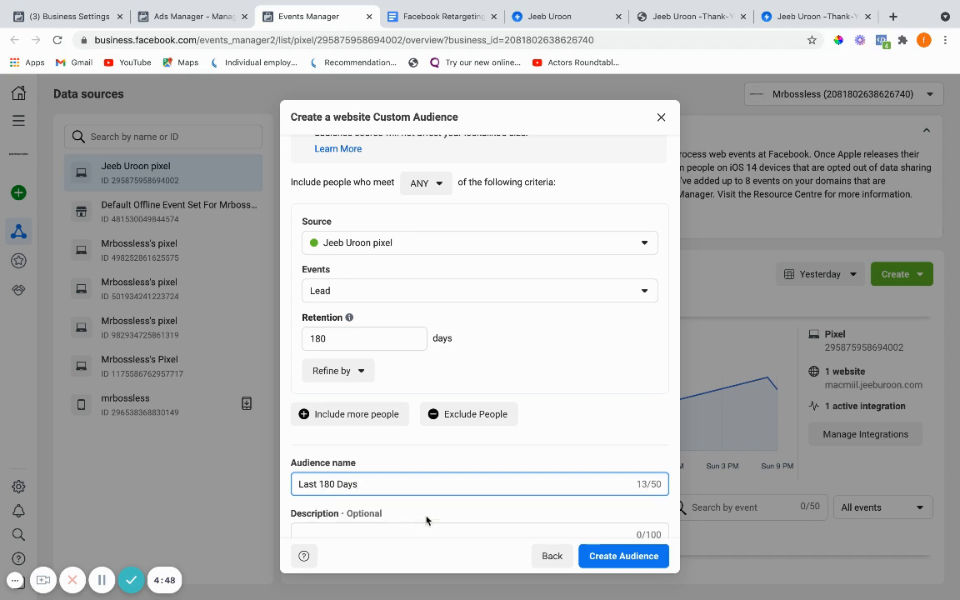
scroll(484, 413, "down", 1)
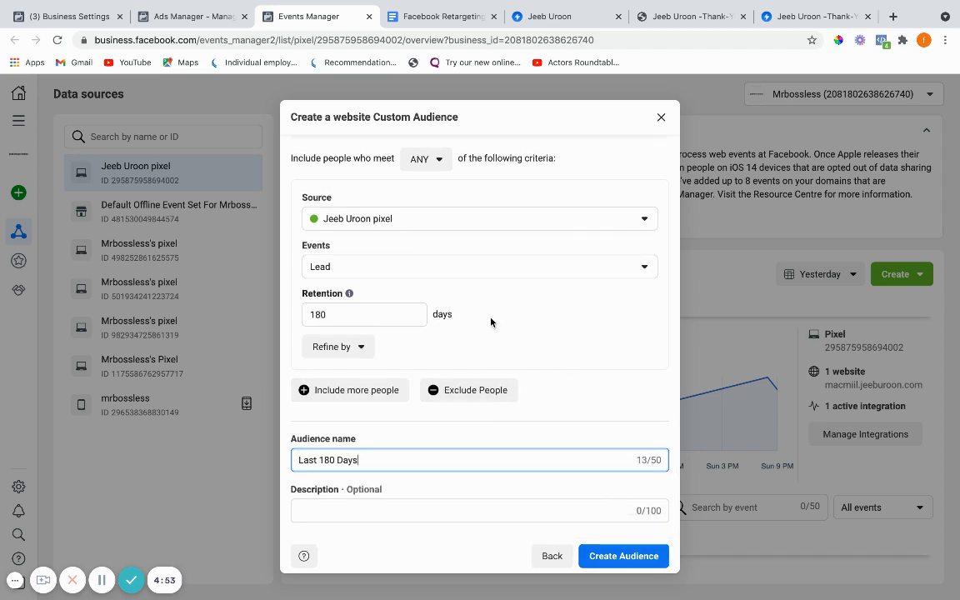
scroll(467, 325, "up", 2)
scroll(586, 420, "down", 2)
left_click(624, 556)
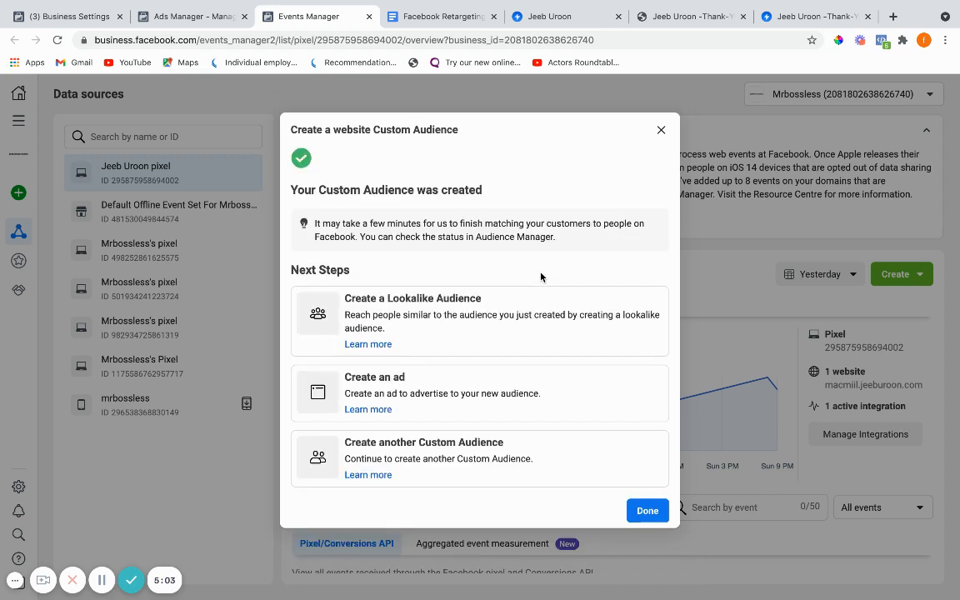
left_click(651, 513)
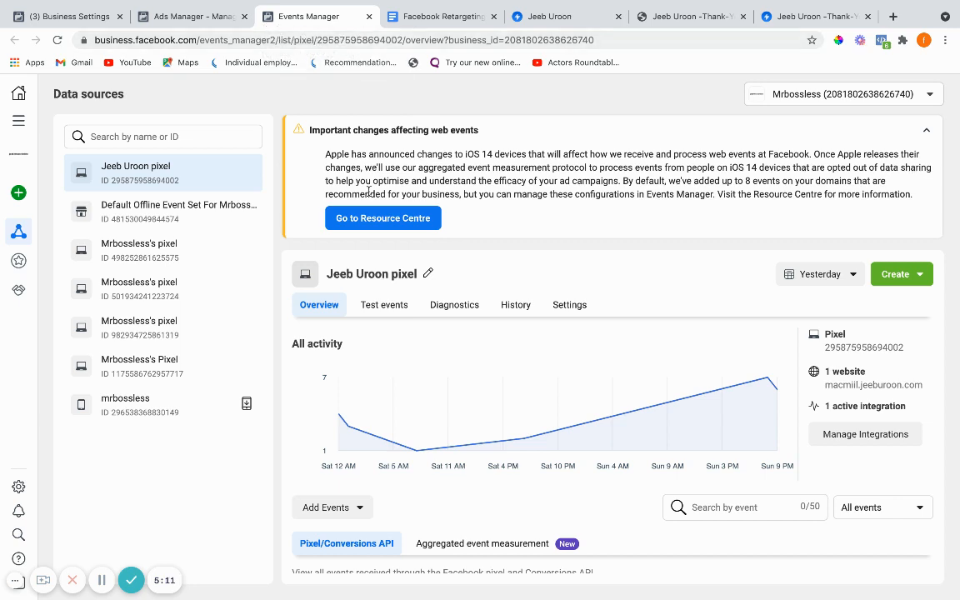
Switch to Ads Manager, dismiss the welcome and additional information notices, and open the Mrbossless ad account's Audiences page
mouse_move(533, 382)
scroll(534, 384, "down", 2)
scroll(530, 392, "up", 2)
scroll(542, 454, "down", 2)
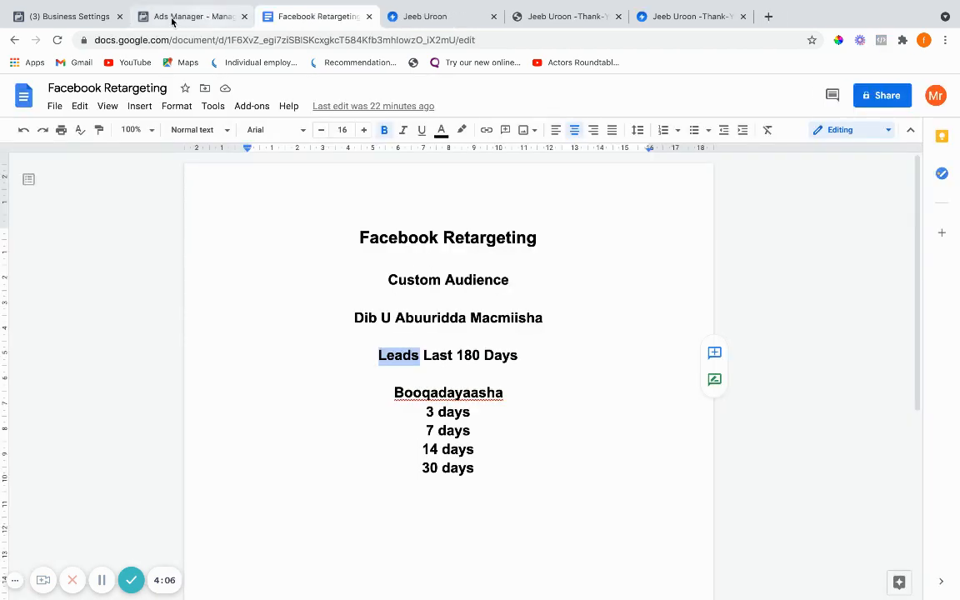
left_click(204, 17)
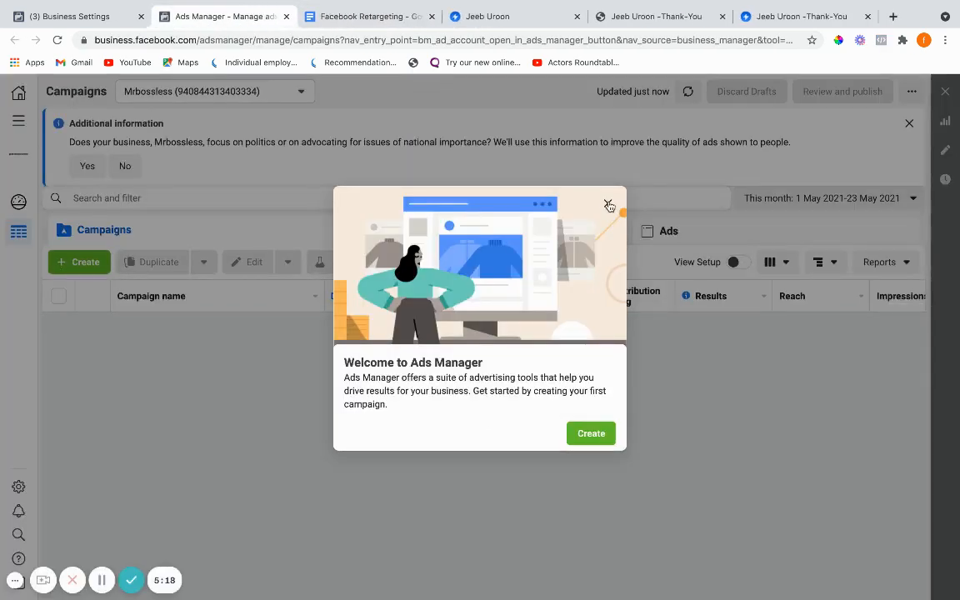
left_click(607, 202)
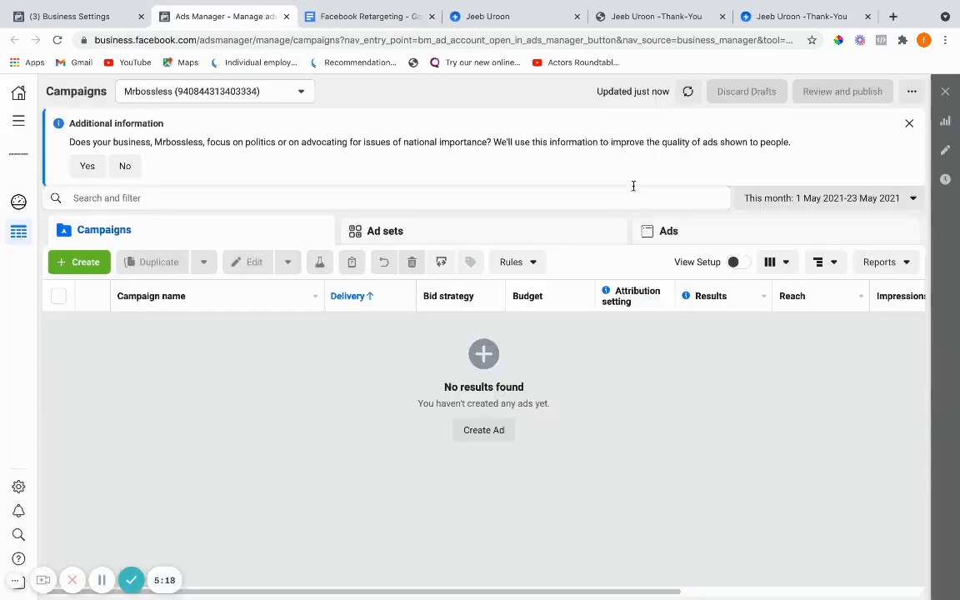
left_click(909, 123)
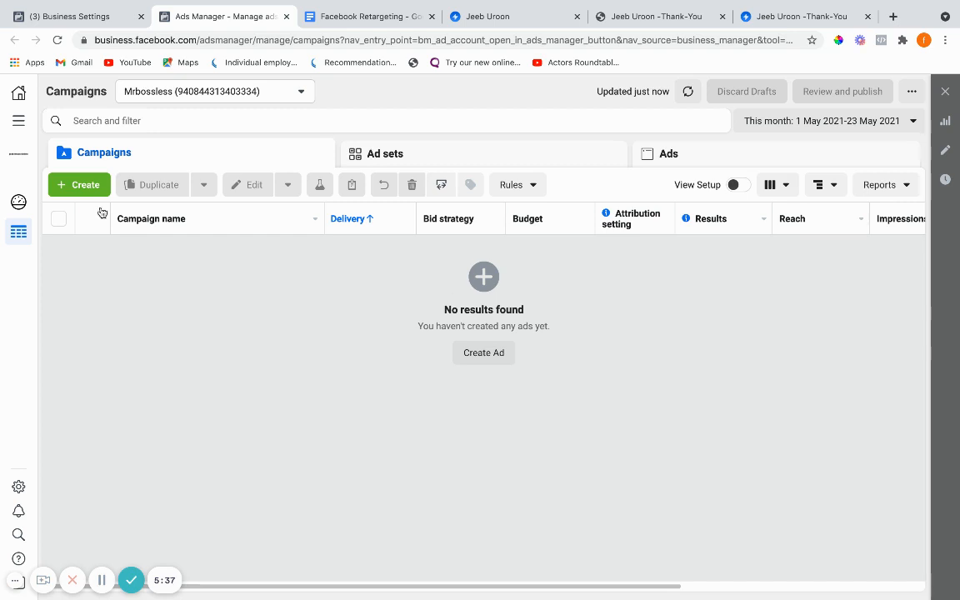
left_click(18, 122)
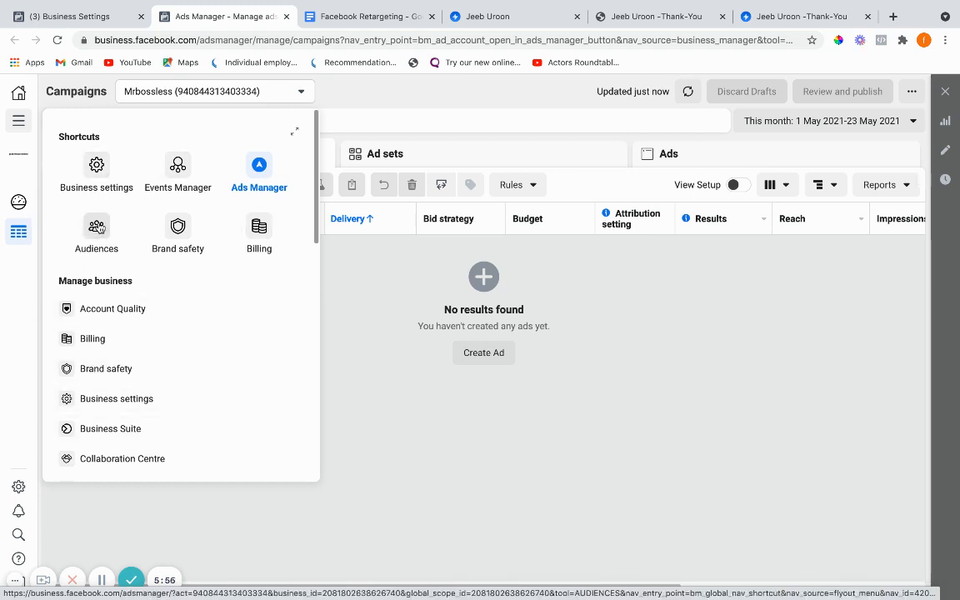
left_click(97, 229)
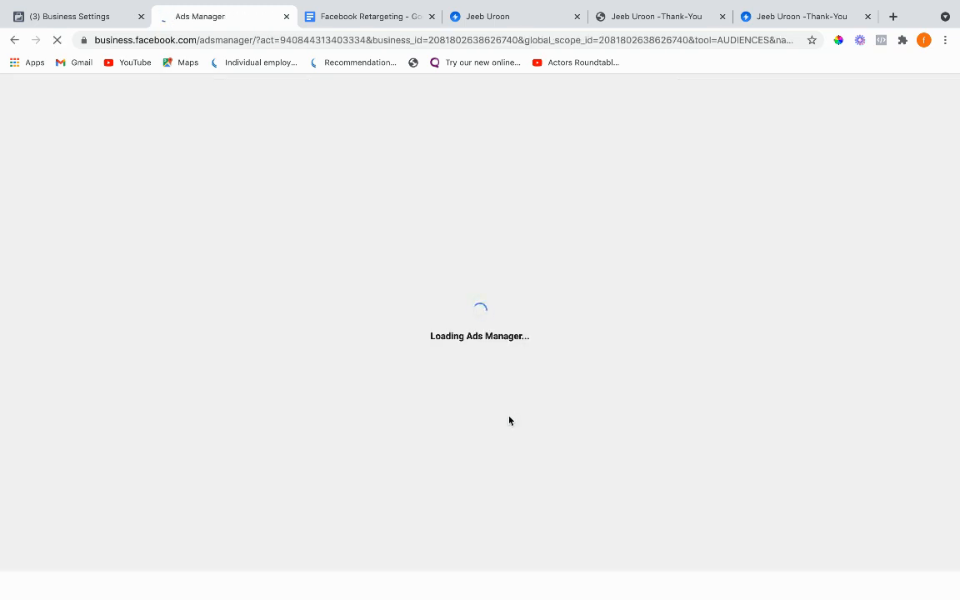
Colour the "Leads Last 180 Days" line green in the Facebook Retargeting document
left_click(350, 17)
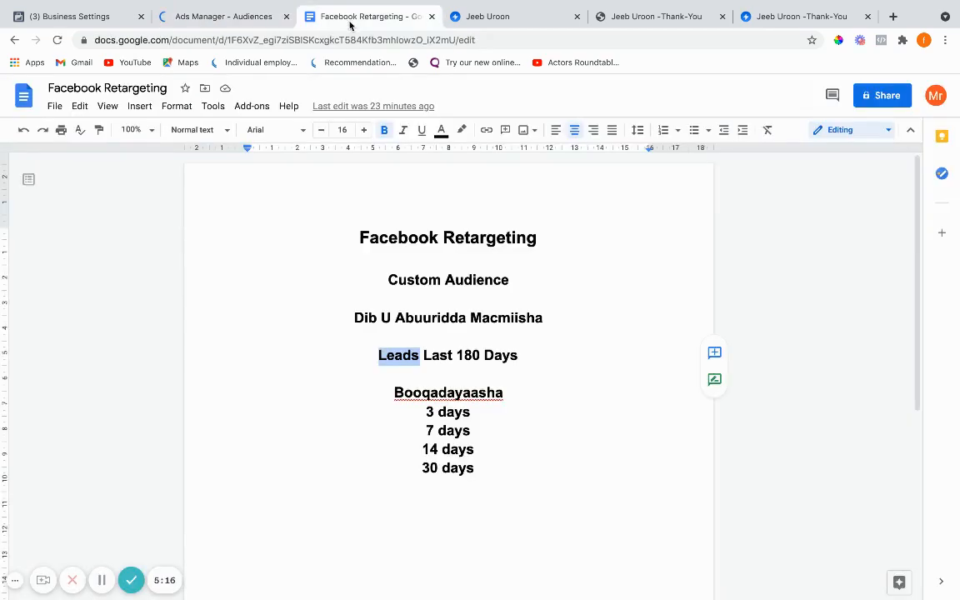
left_click_drag(518, 355, 349, 356)
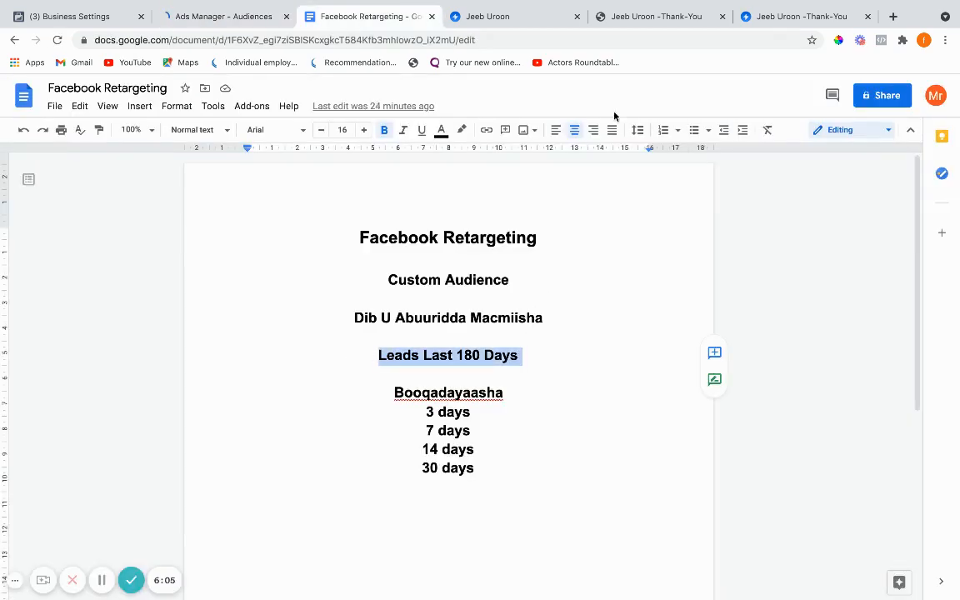
left_click(441, 131)
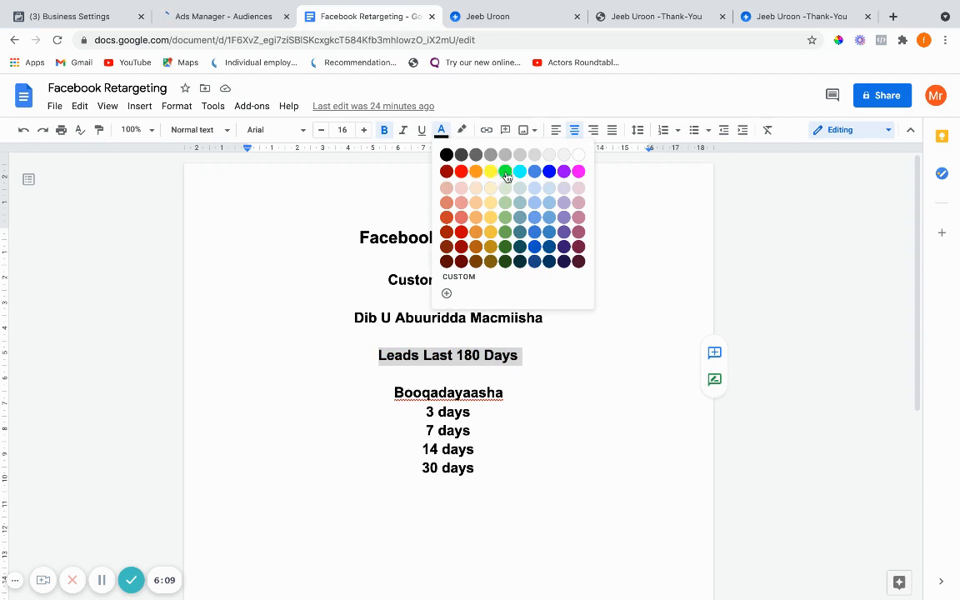
left_click(505, 171)
left_click(581, 411)
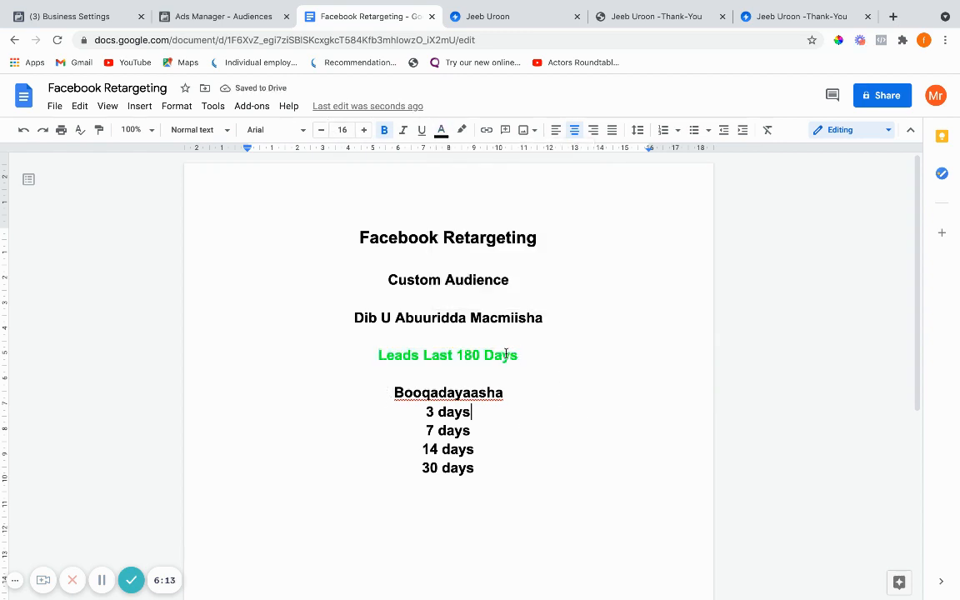
Return to Ads Manager and examine the type, size, availability and sharing details of the "Last 180 Days" audience
left_click(177, 19)
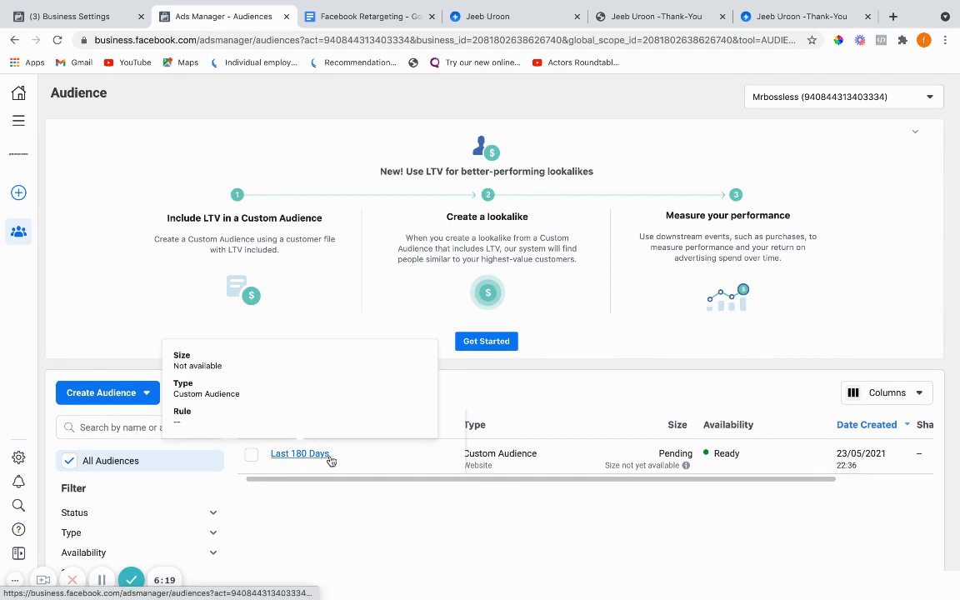
scroll(567, 463, "left", 3)
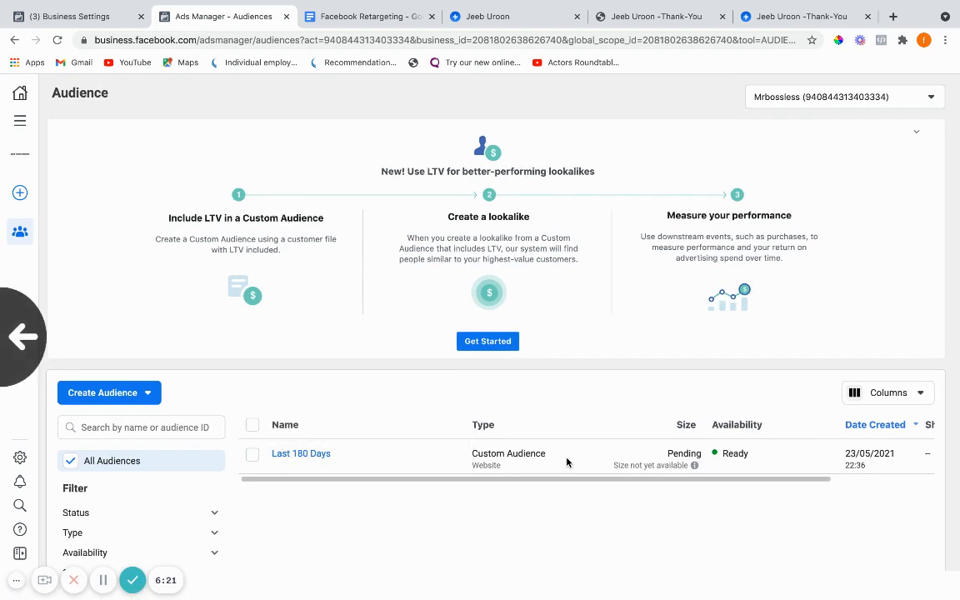
scroll(567, 463, "right", 2)
scroll(699, 476, "right", 2)
scroll(699, 477, "down", 1)
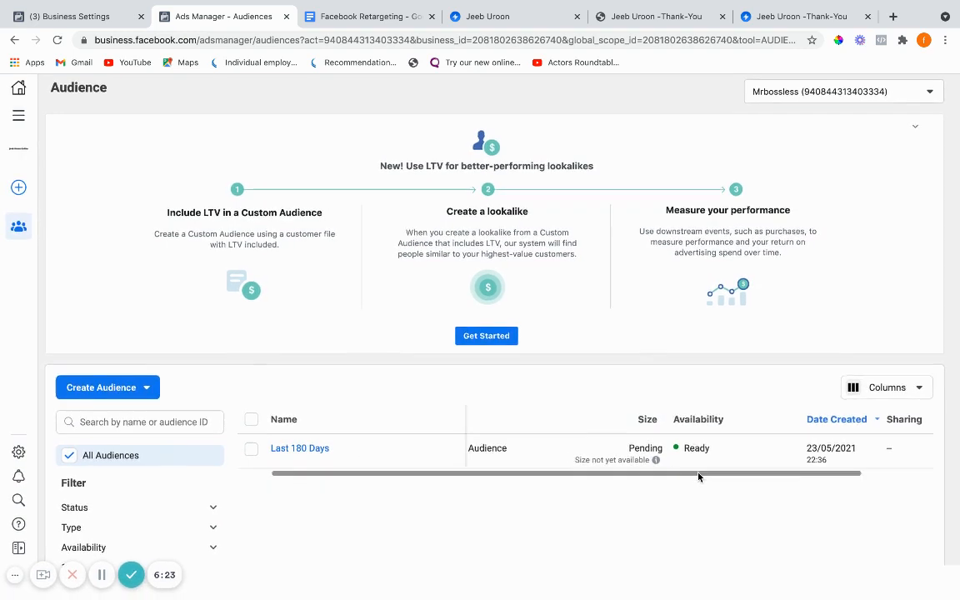
scroll(394, 406, "up", 1)
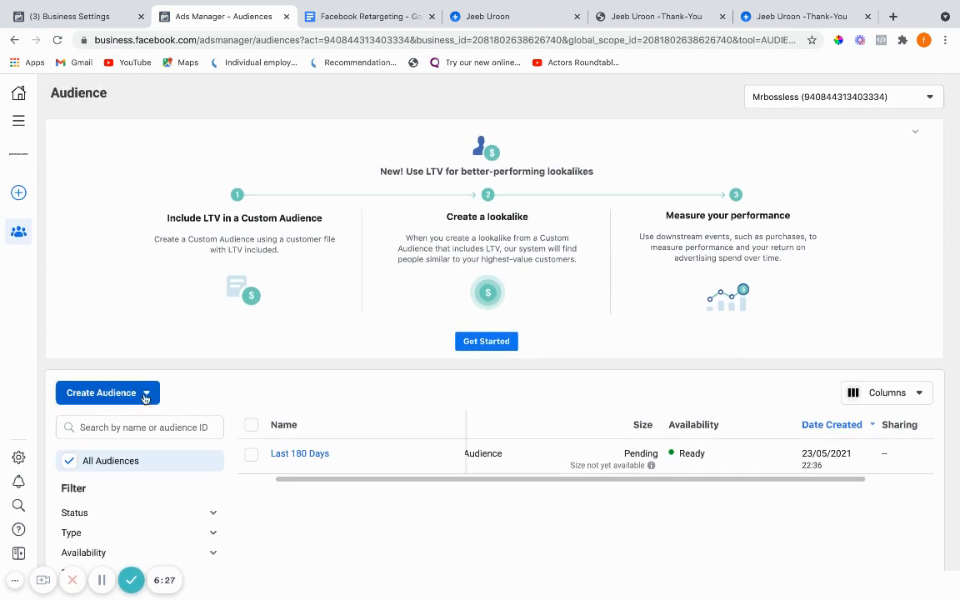
Start a new Custom Audience with Website as its source
left_click(148, 398)
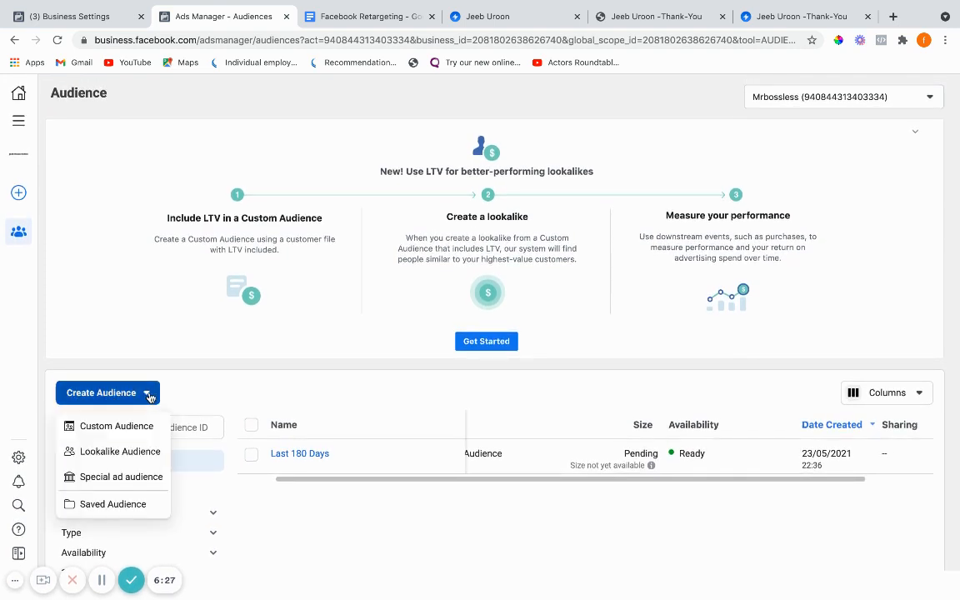
left_click(94, 426)
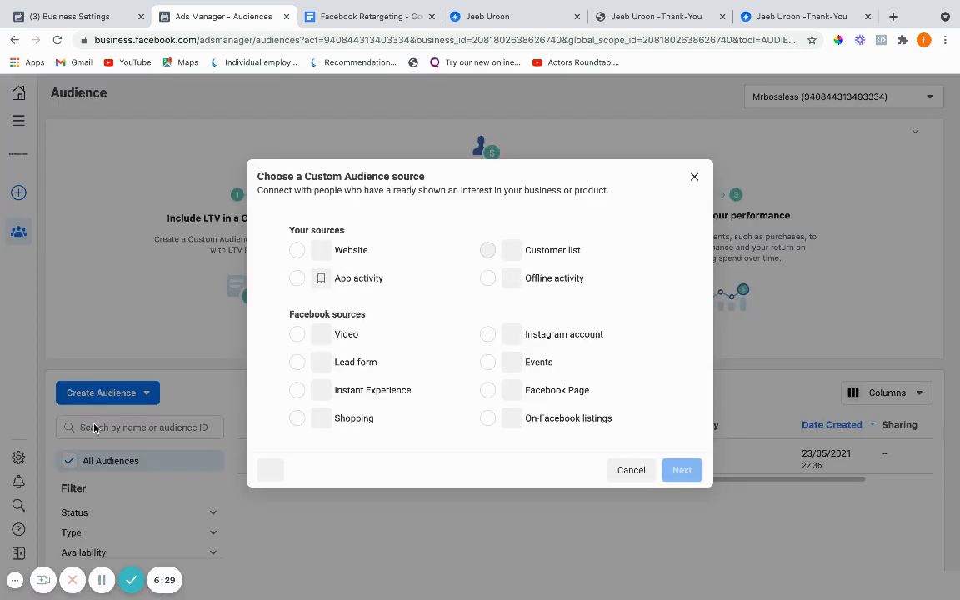
left_click(295, 250)
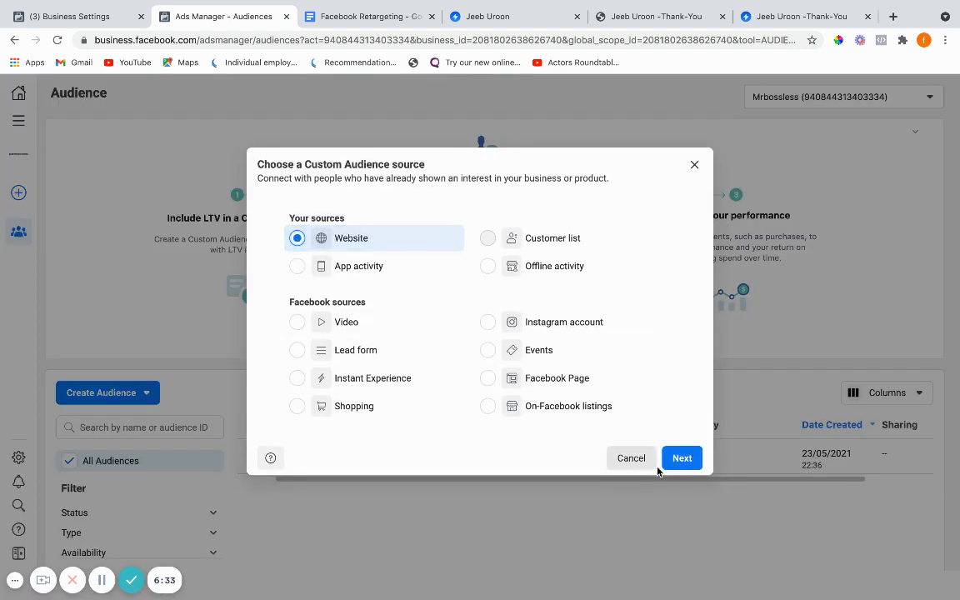
left_click(682, 458)
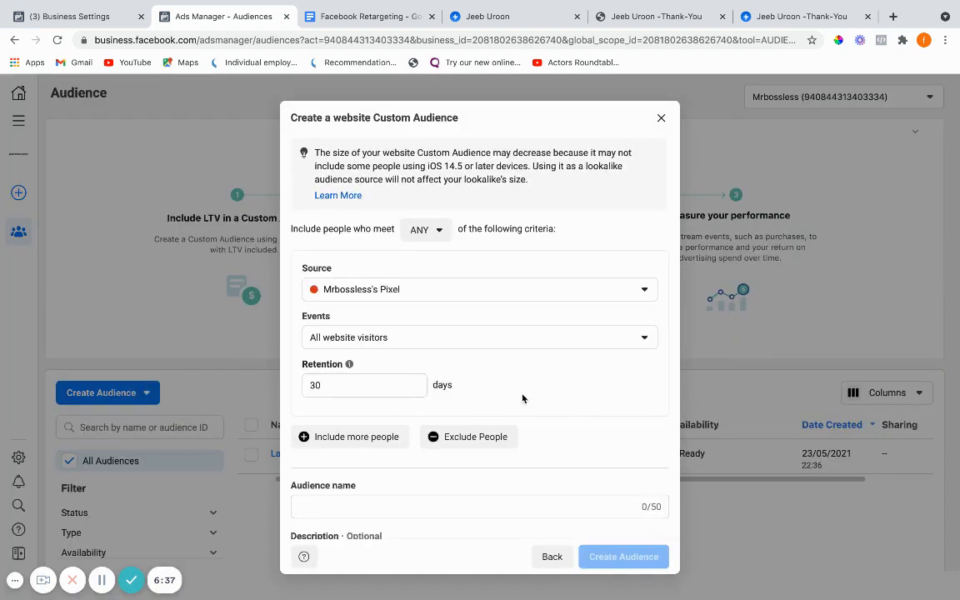
Set the new website audience's source to the Jeeb Uroon pixel
scroll(496, 237, "down", 2)
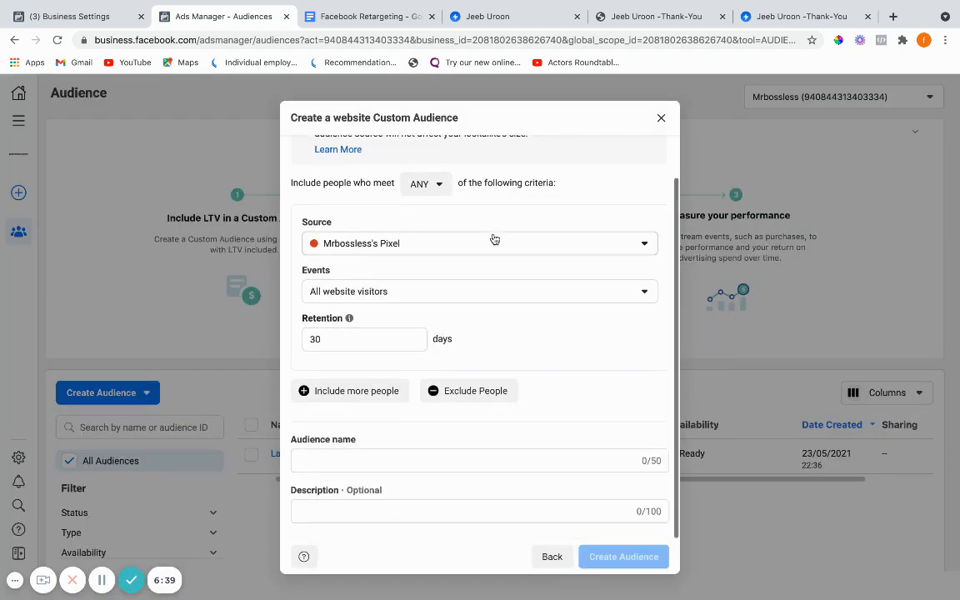
left_click_drag(332, 226, 305, 226)
left_click(305, 226)
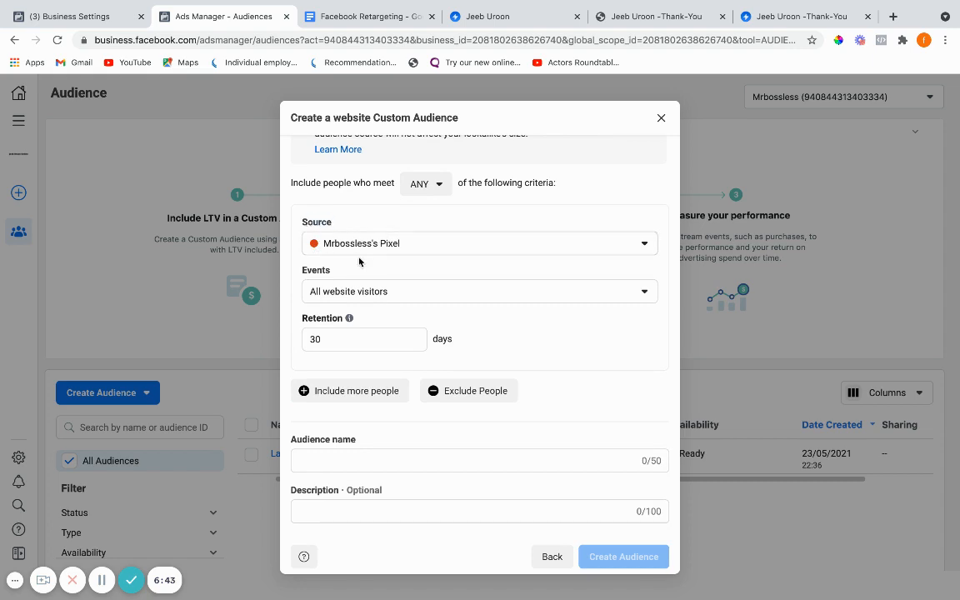
left_click(405, 245)
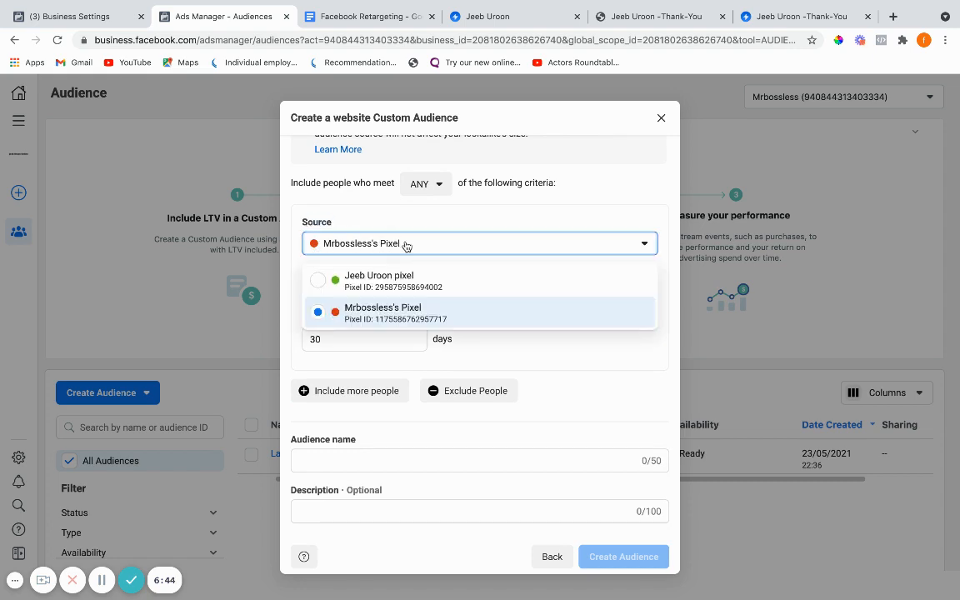
left_click(321, 281)
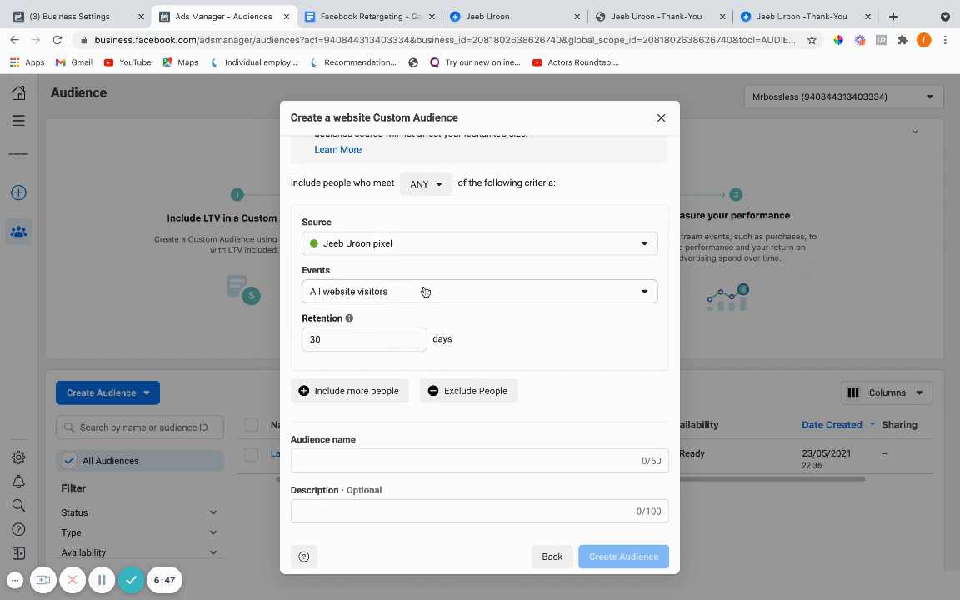
Check the "3 days" entry under Booqadayaasha in the Facebook Retargeting document, and return to the audience form in Ads Manager
left_click(371, 17)
left_click(484, 417)
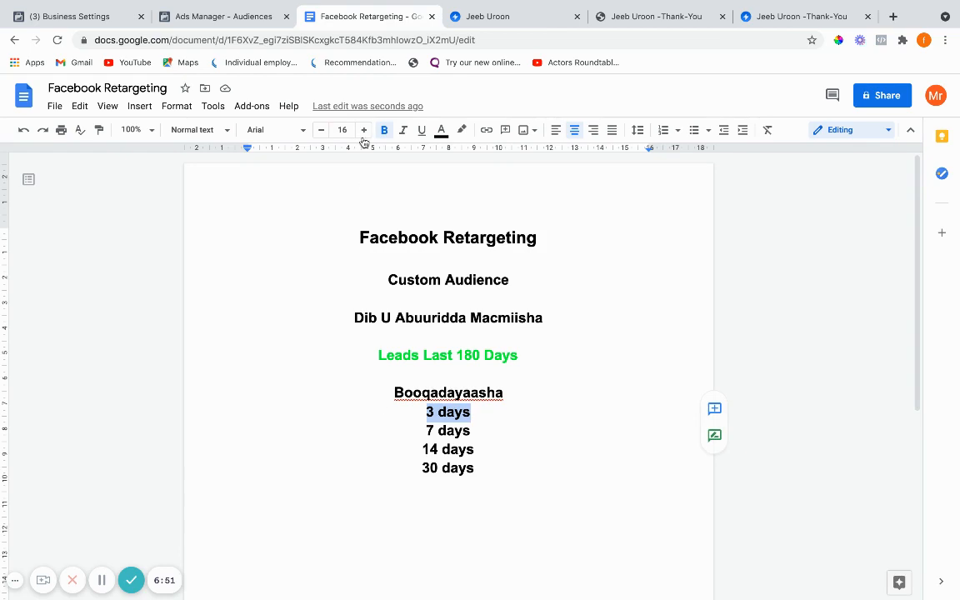
left_click(197, 11)
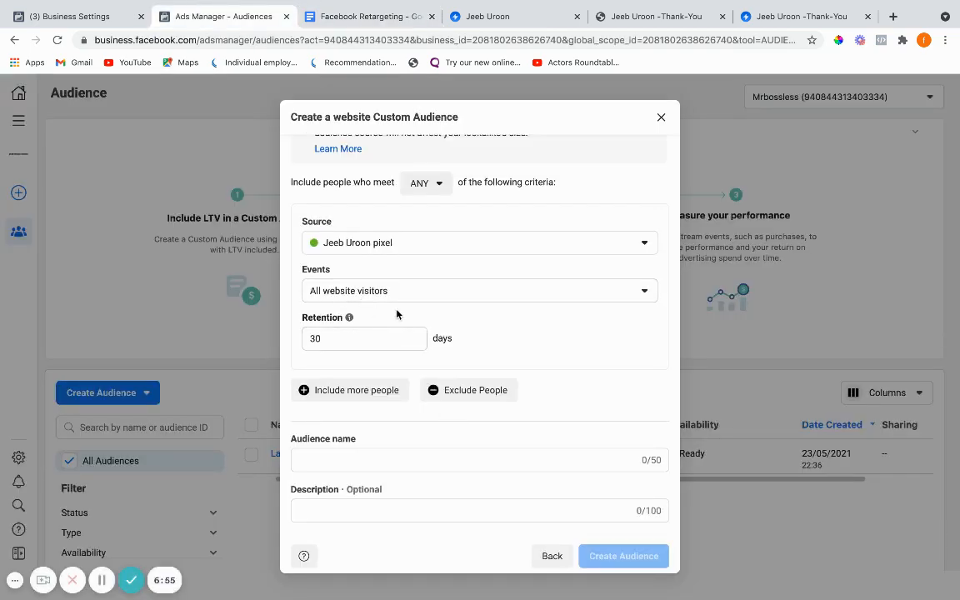
Set the website audience's event to PageView with a retention of 3 days
left_click(482, 295)
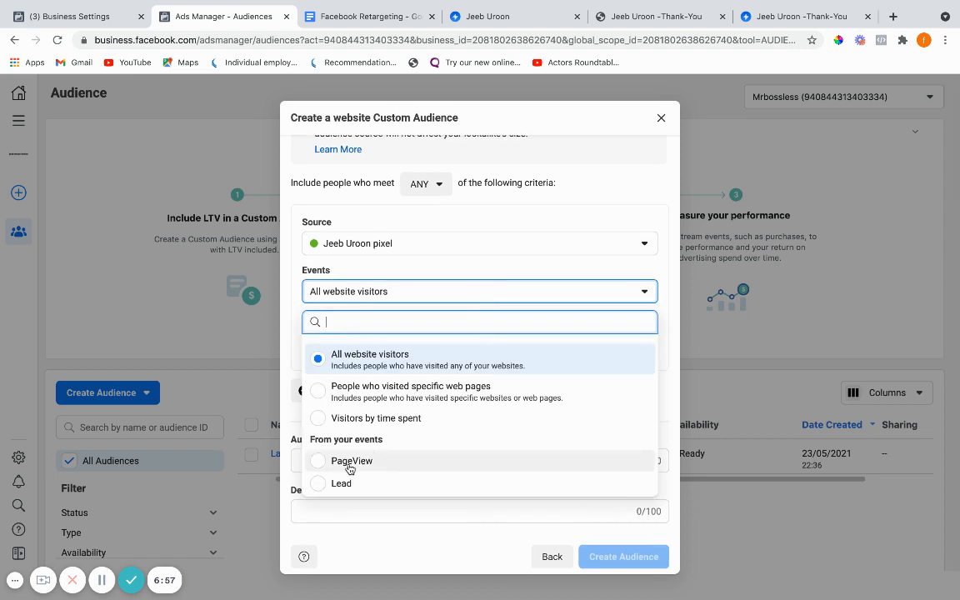
left_click(317, 462)
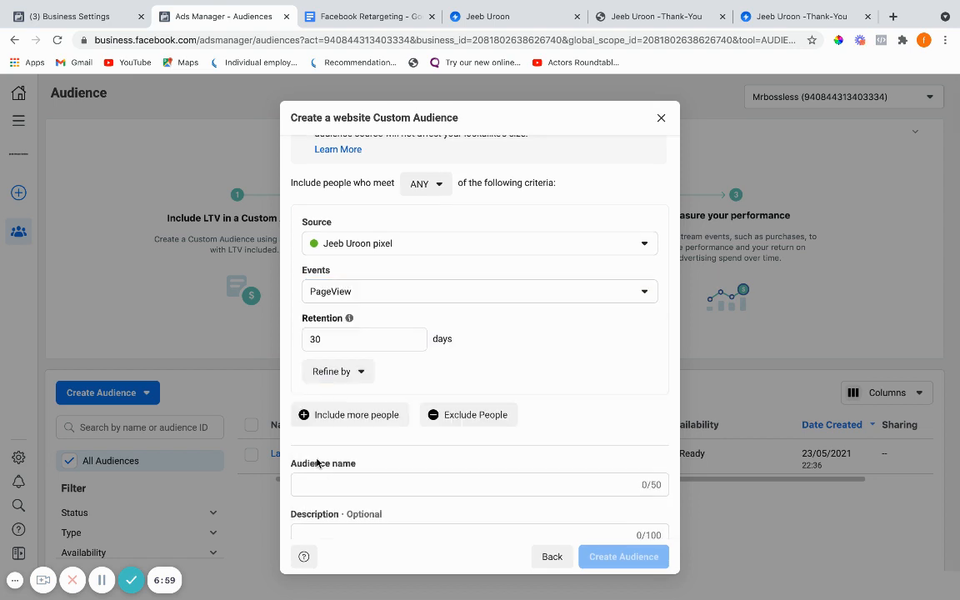
double_click(318, 340)
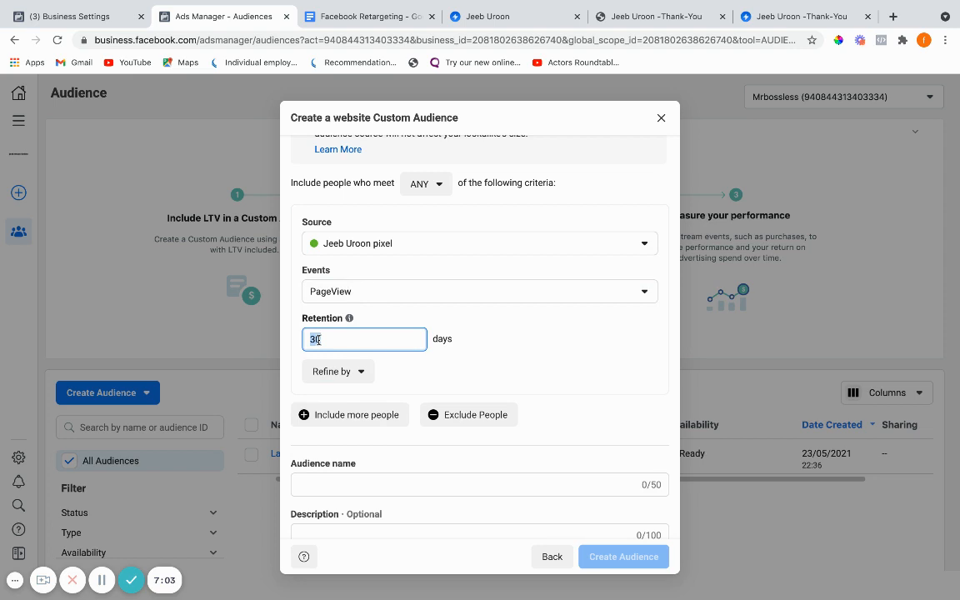
type("3")
Name the audience "Last 3 Days", create it and close the confirmation
left_click(345, 490)
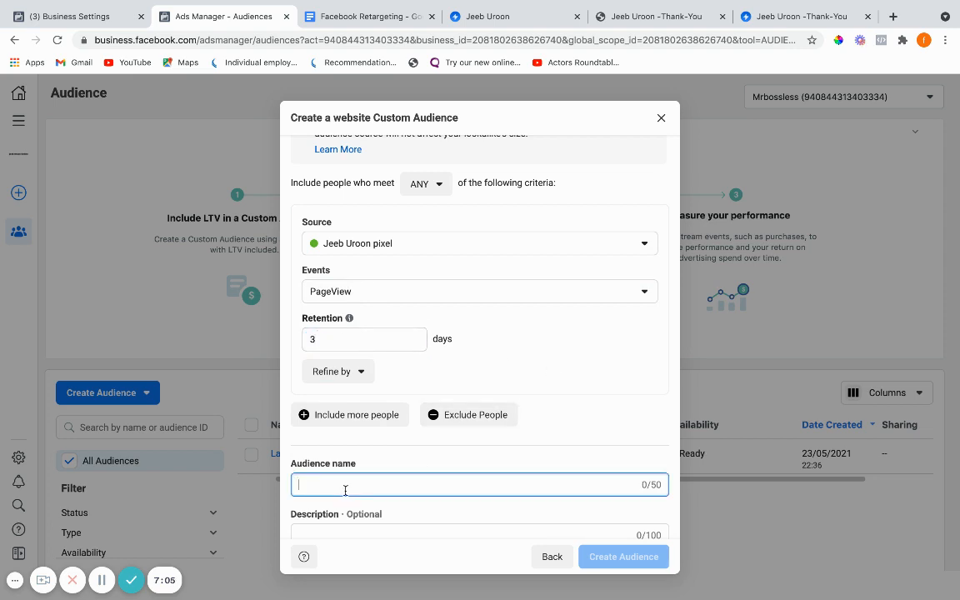
type("Last 3 Days")
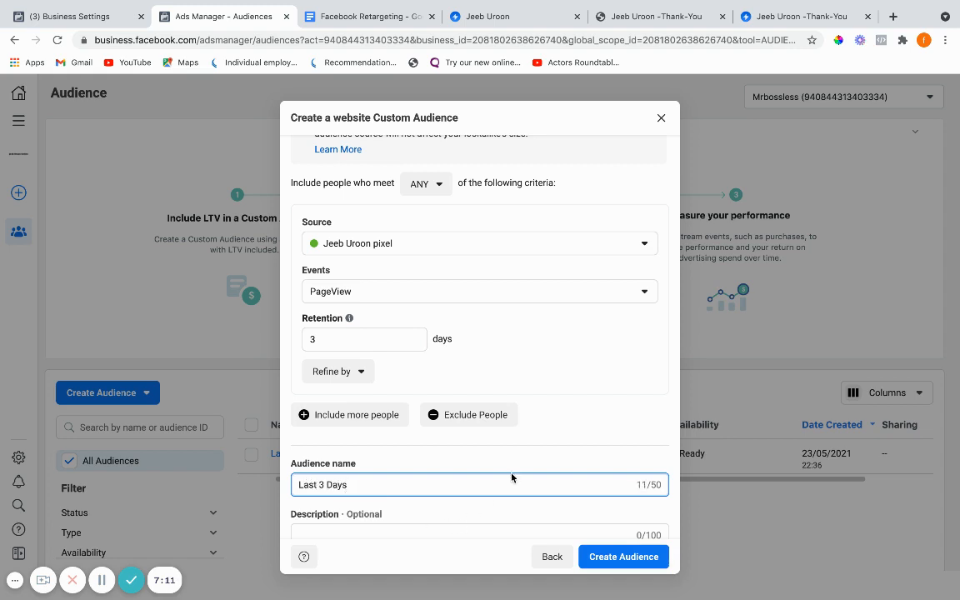
scroll(512, 477, "down", 1)
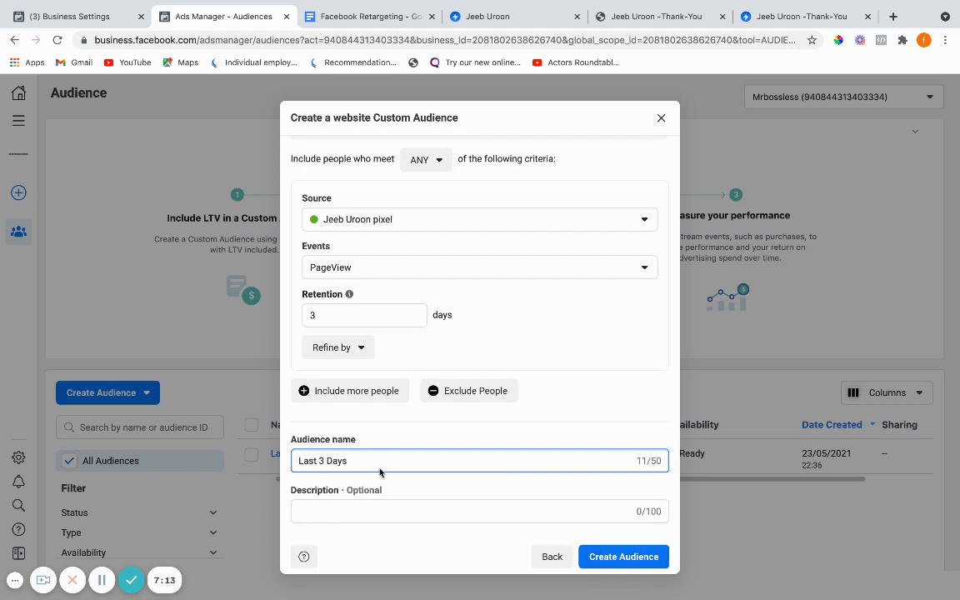
left_click_drag(377, 461, 279, 467)
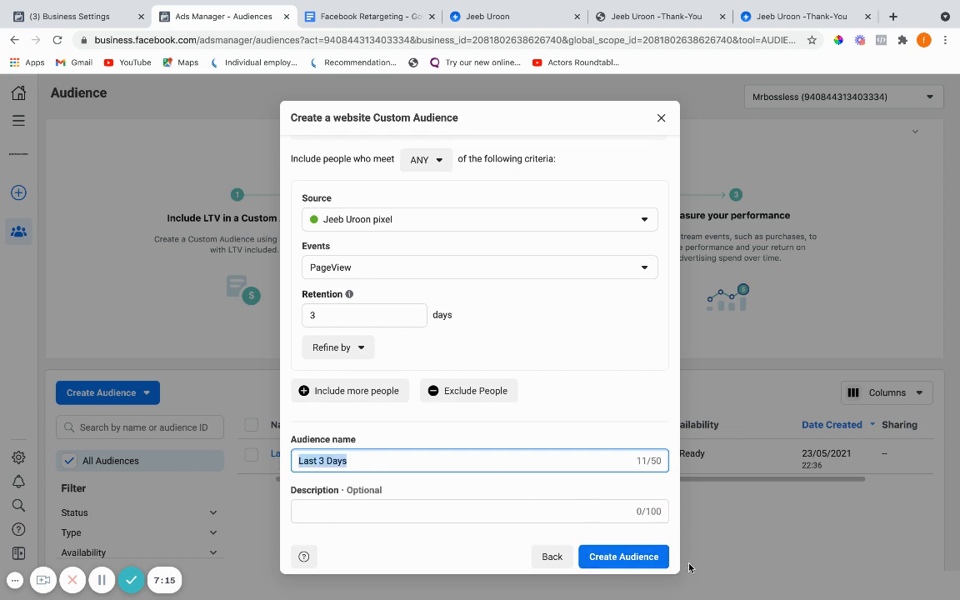
left_click(621, 557)
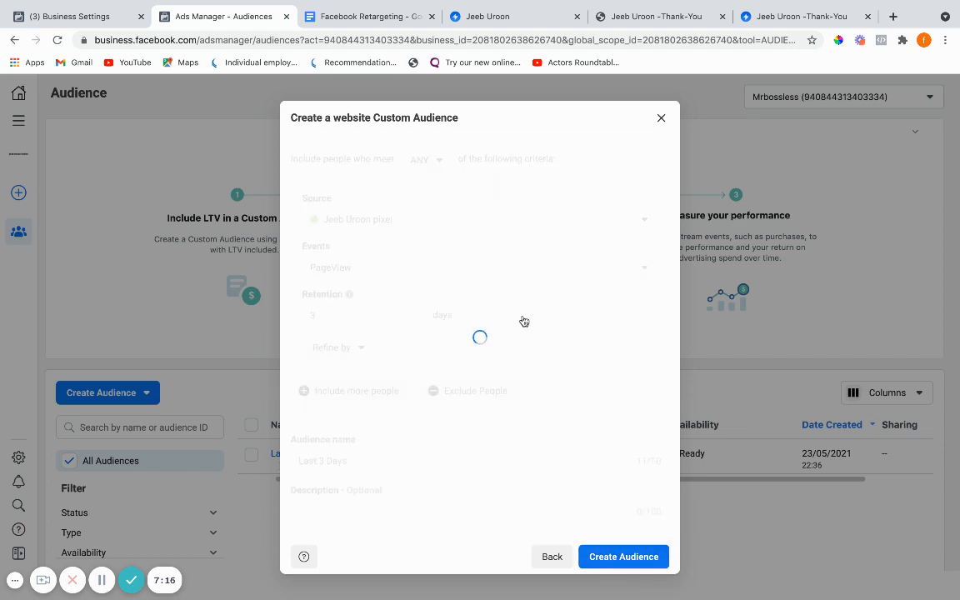
left_click(653, 512)
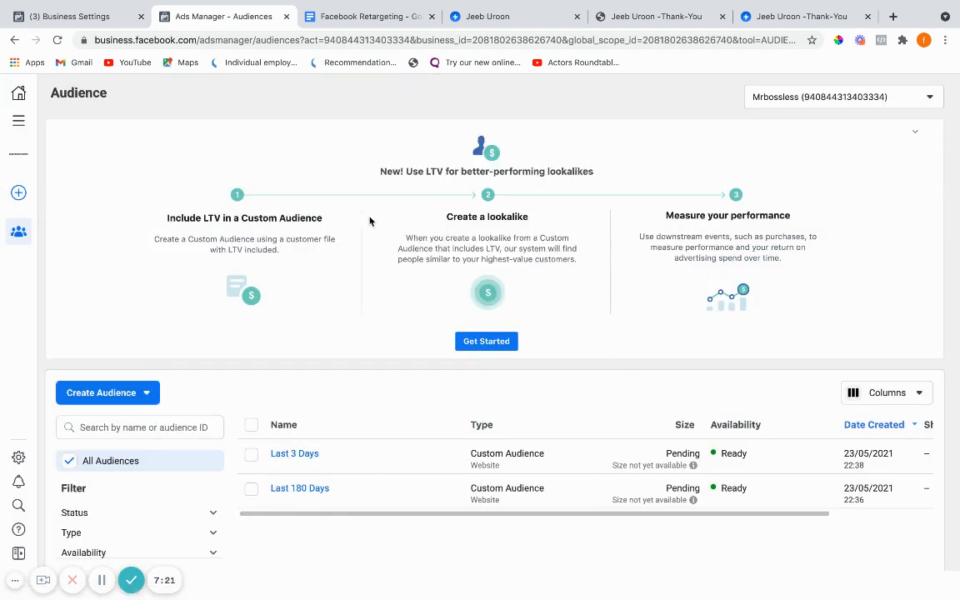
Start a new Custom Audience, check the "7 days" entry in the Facebook Retargeting document, and choose Website as the source in Ads Manager
left_click(115, 391)
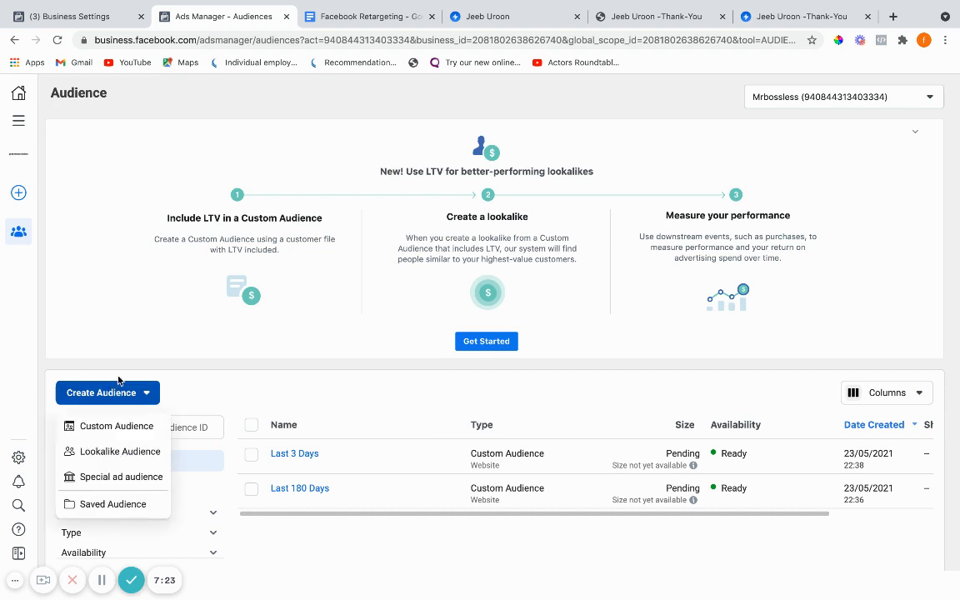
left_click(101, 430)
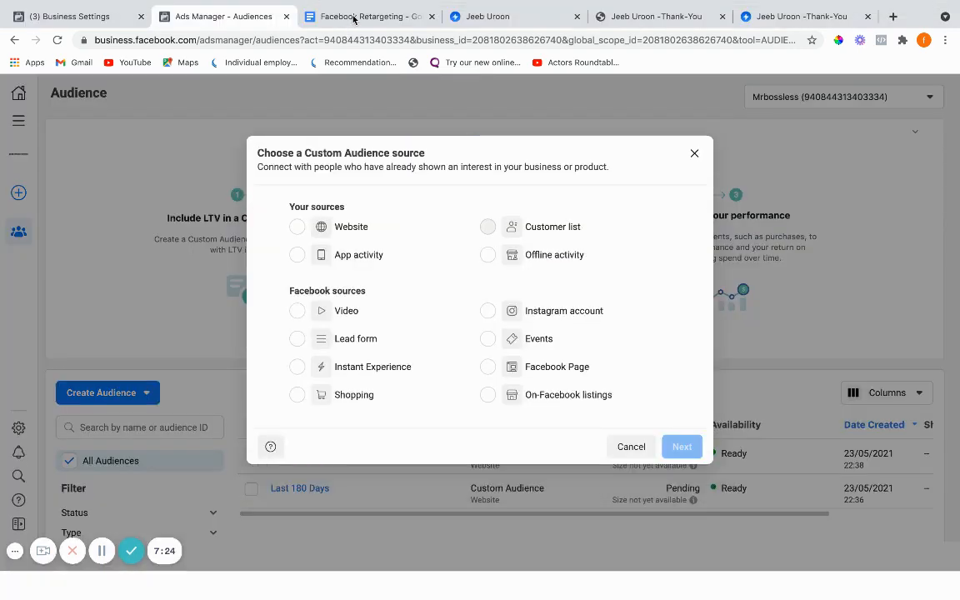
left_click(353, 17)
left_click_drag(472, 431, 364, 426)
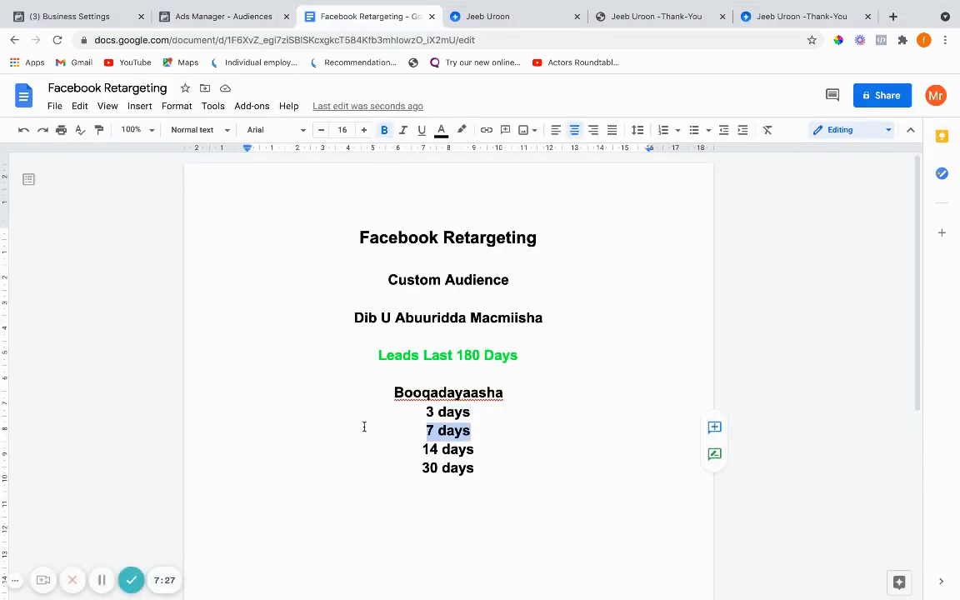
left_click(182, 25)
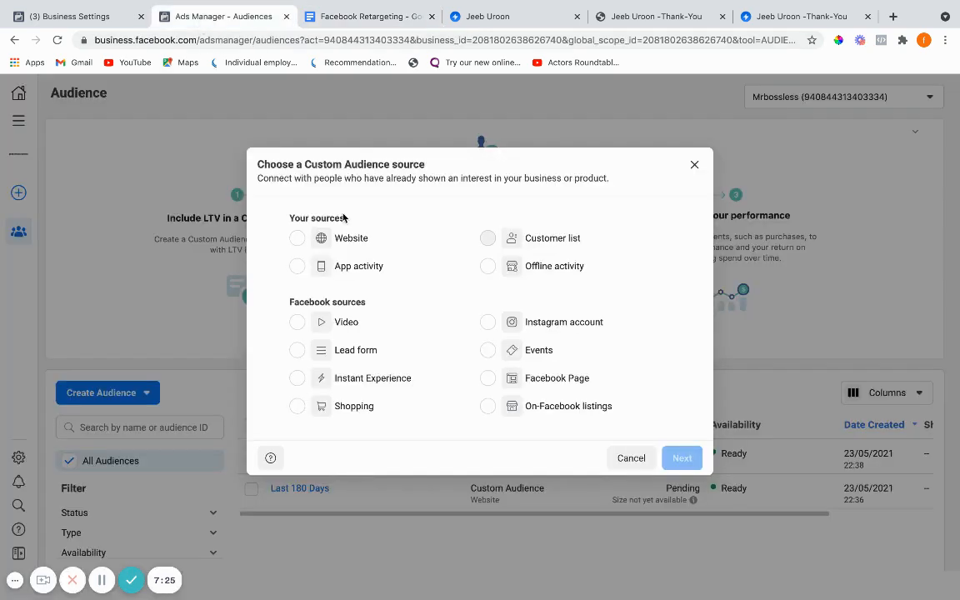
left_click(323, 240)
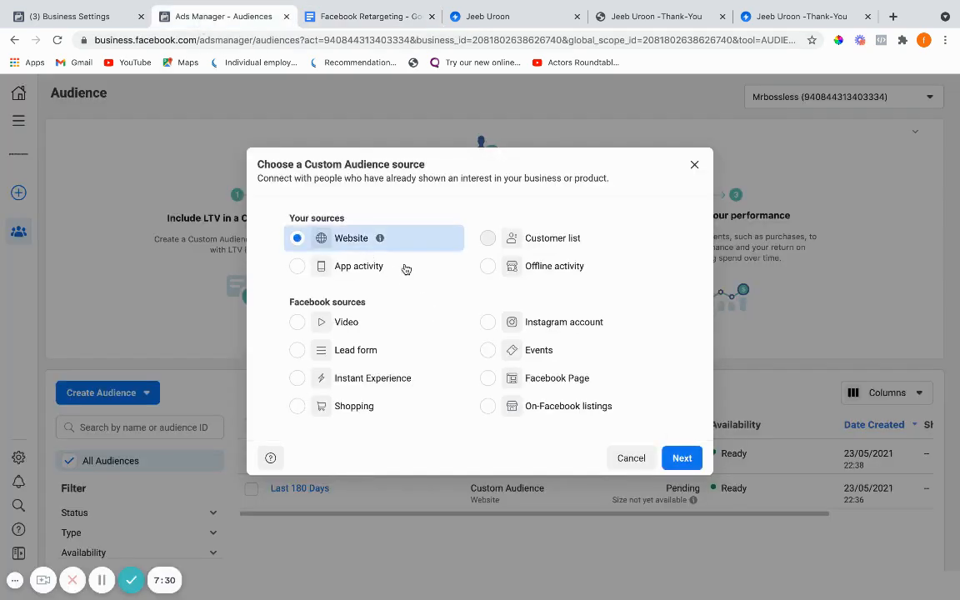
left_click(682, 458)
Set the new audience's event to PageView with a retention of 7 days
scroll(521, 362, "down", 1)
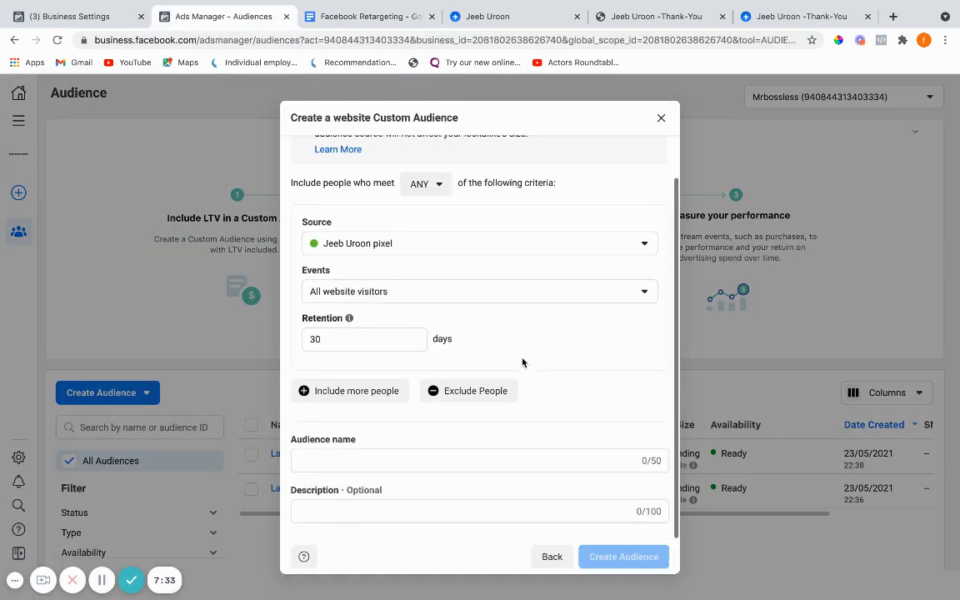
left_click(419, 290)
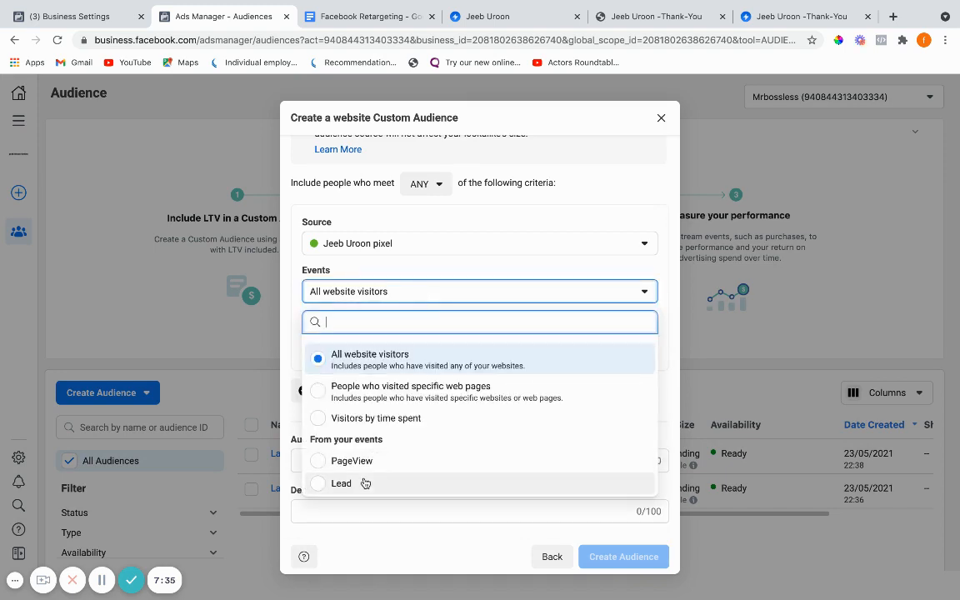
left_click(358, 463)
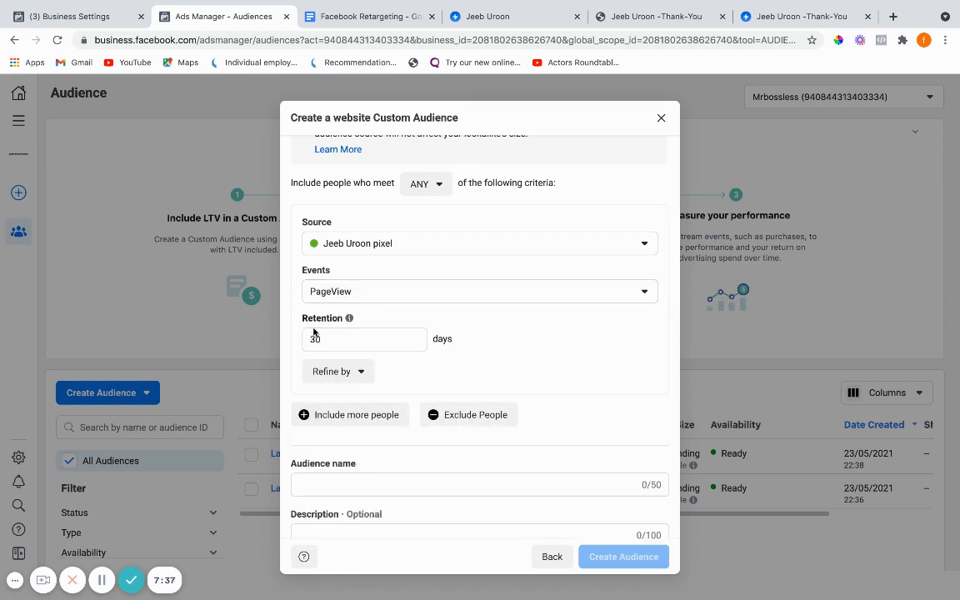
double_click(324, 339)
type("7")
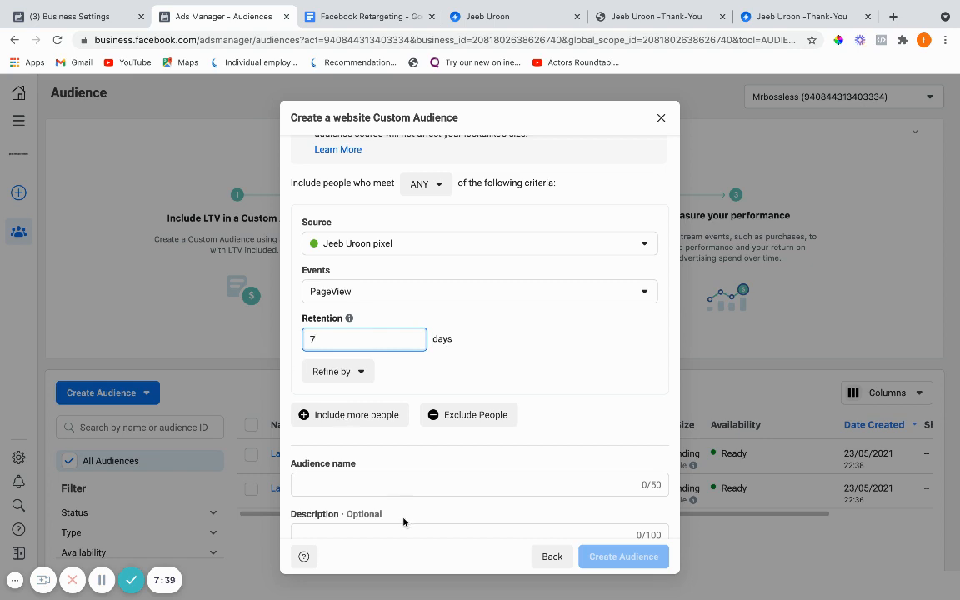
Name the audience "Last 7 Days", create it and close the confirmation
left_click(375, 486)
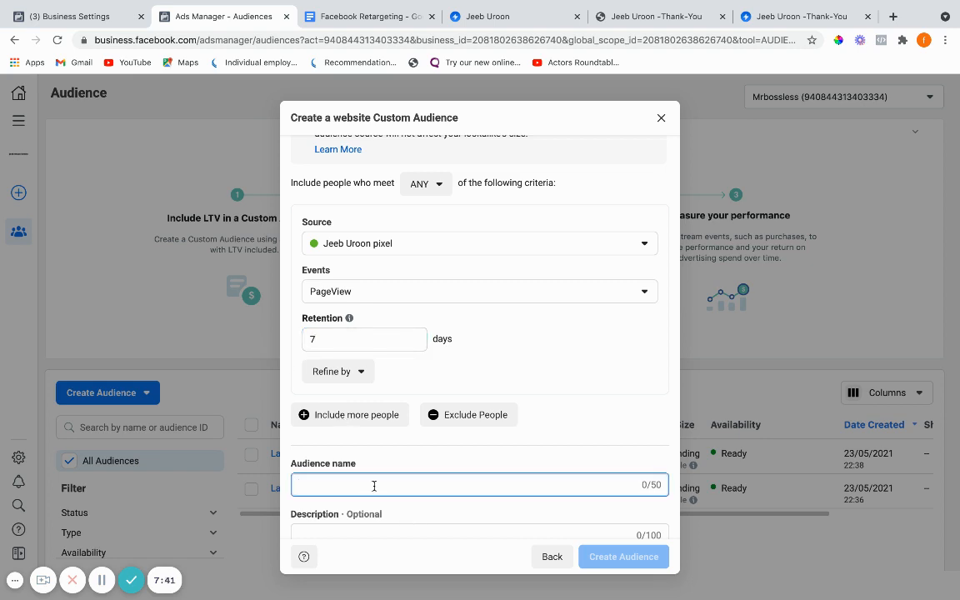
type("Last 3 Days")
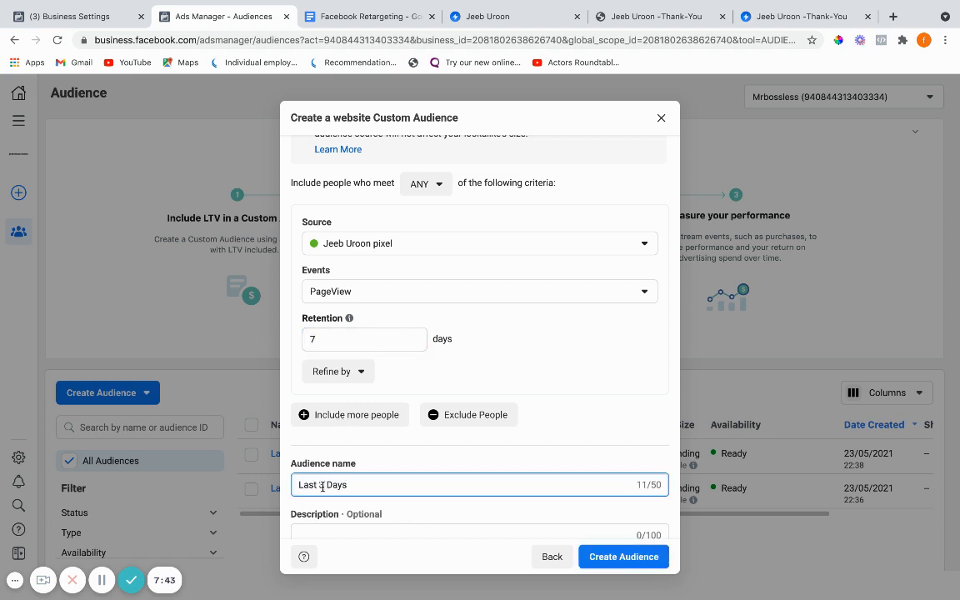
left_click(621, 556)
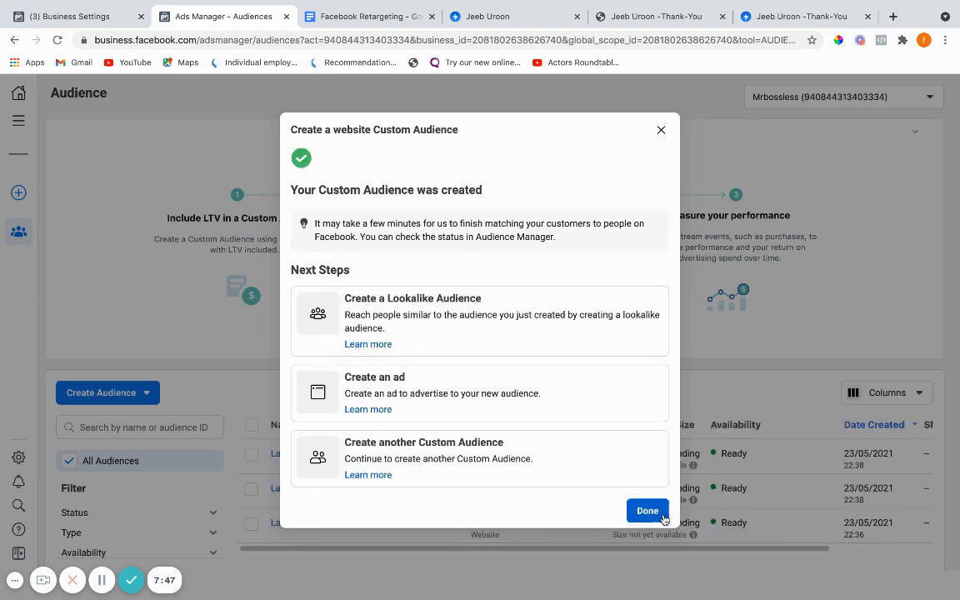
left_click(654, 510)
Start another Custom Audience with Website as its source
left_click(112, 392)
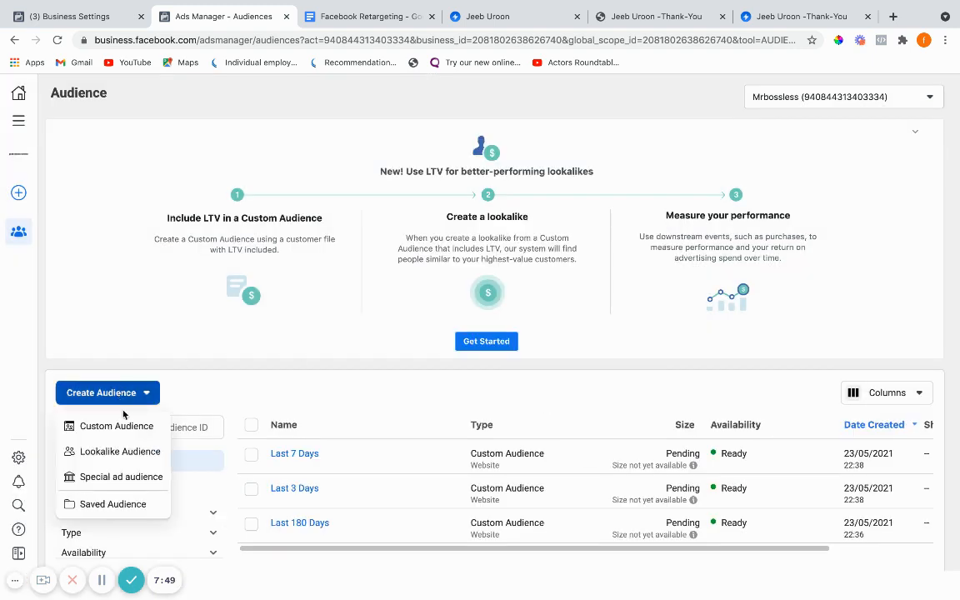
left_click(125, 429)
left_click(333, 250)
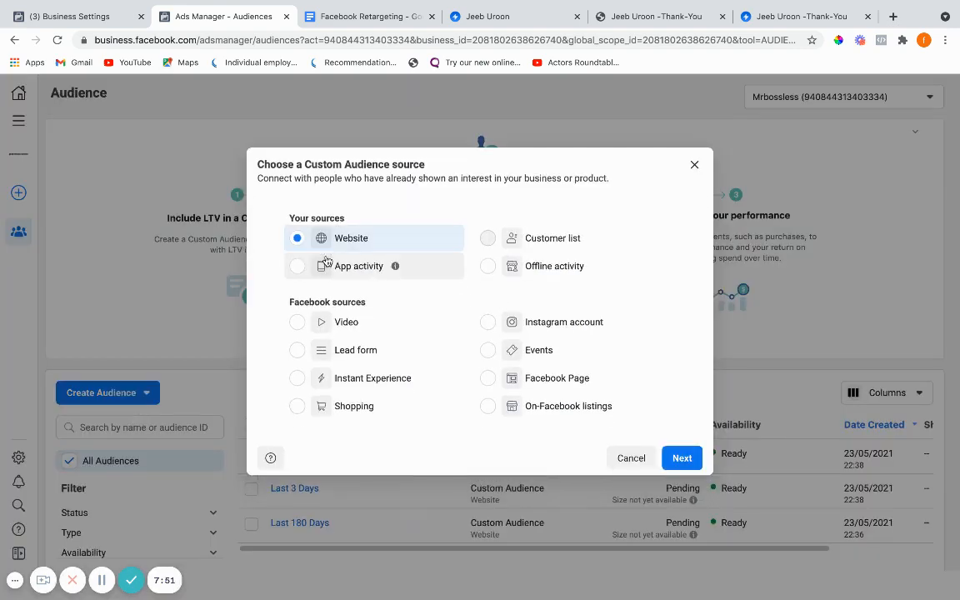
left_click(675, 461)
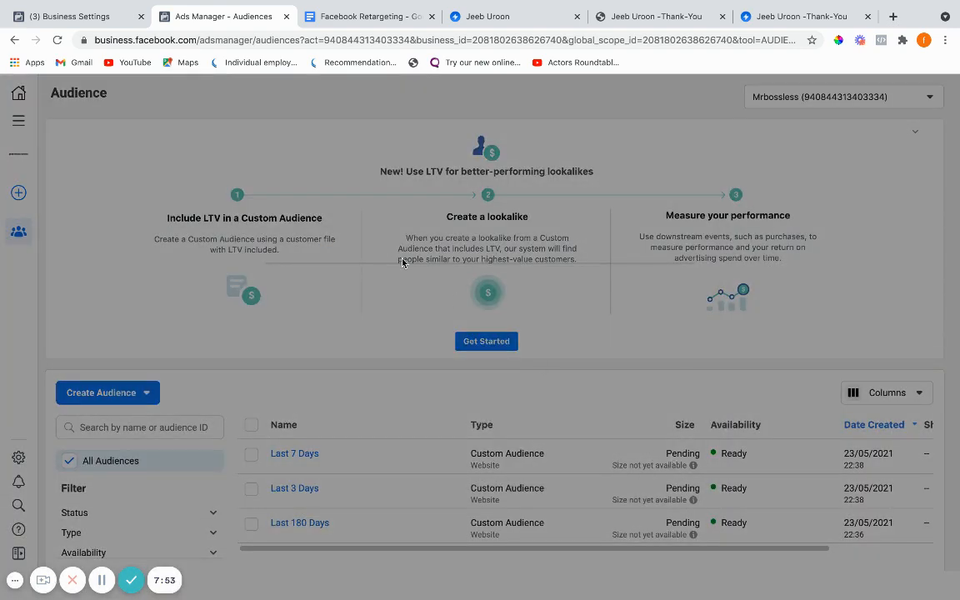
Set this audience's event to PageView with a retention of 14 days
left_click(410, 343)
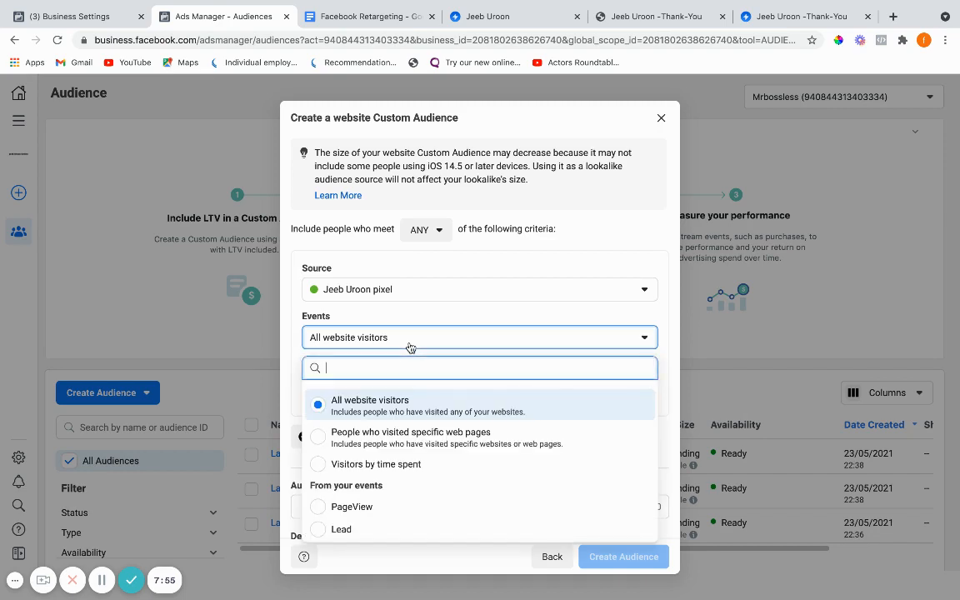
left_click(364, 514)
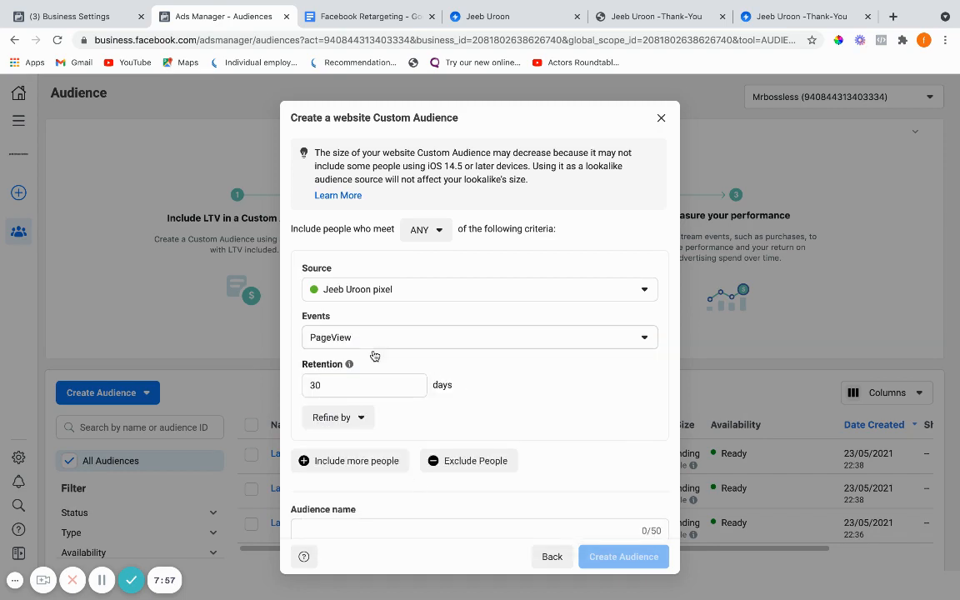
left_click_drag(325, 386, 275, 385)
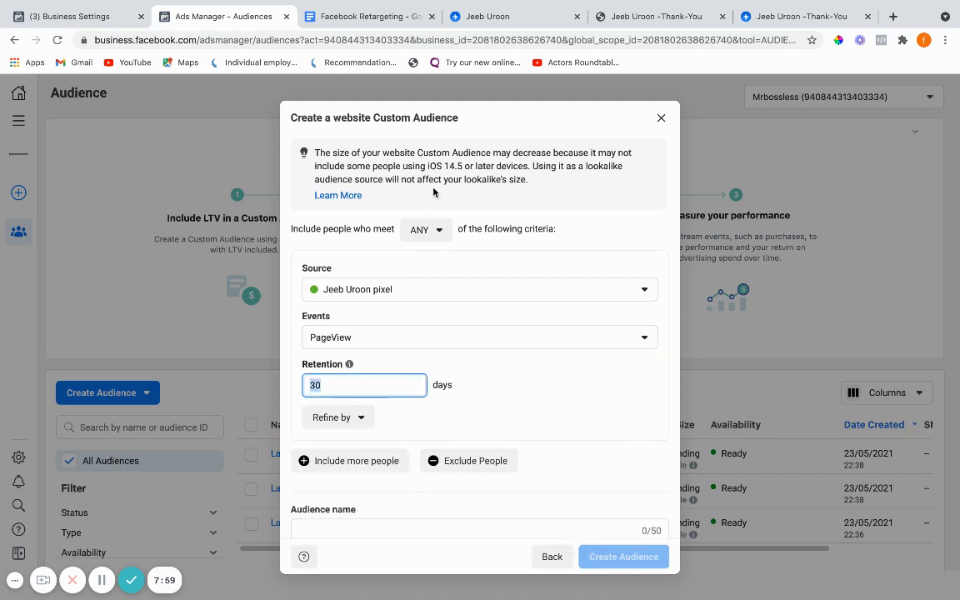
type("14")
Name the audience "Last 14 Days", create it and close the confirmation
scroll(373, 512, "down", 1)
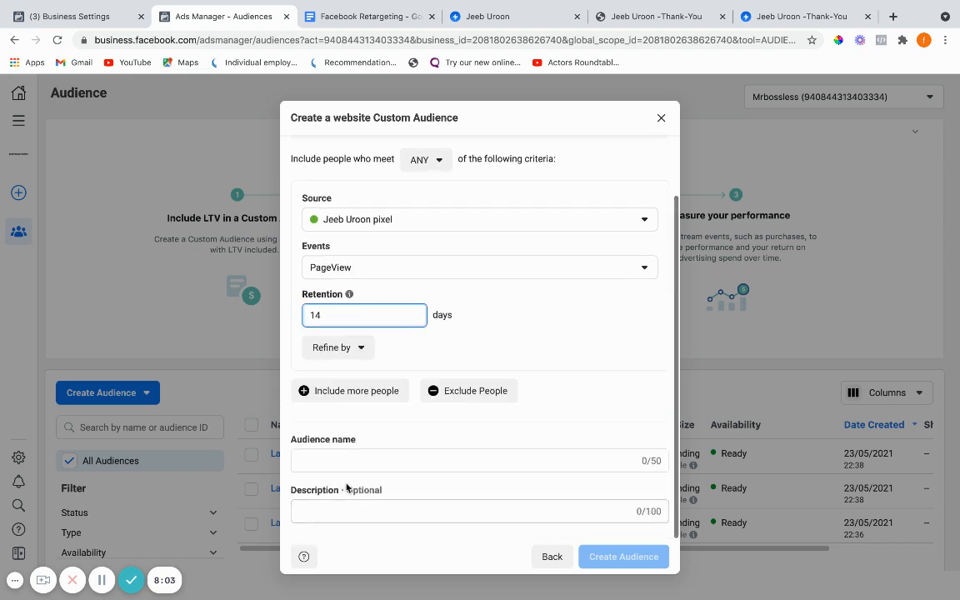
left_click(305, 461)
type("Last 3 Days")
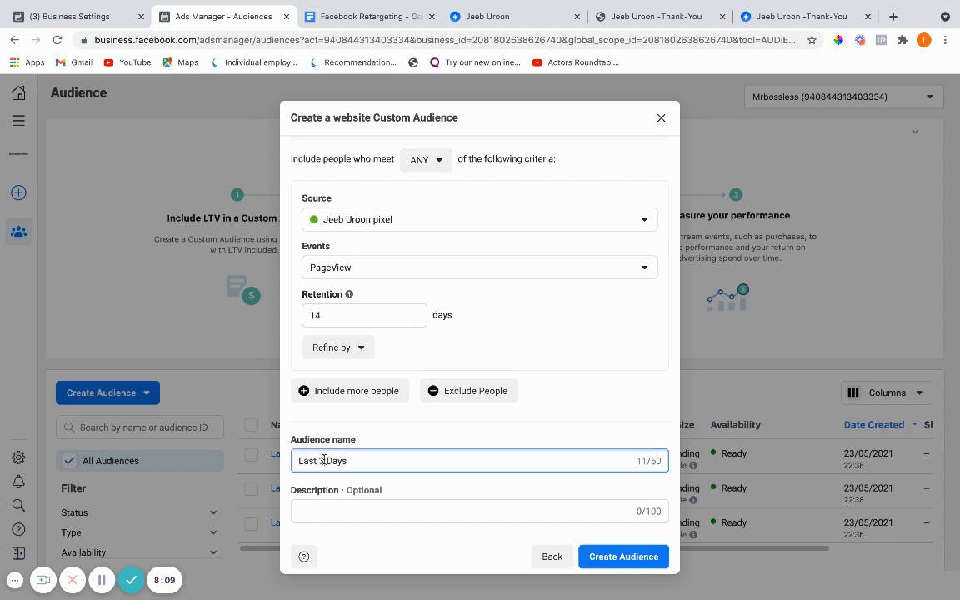
left_click(324, 461)
type("4")
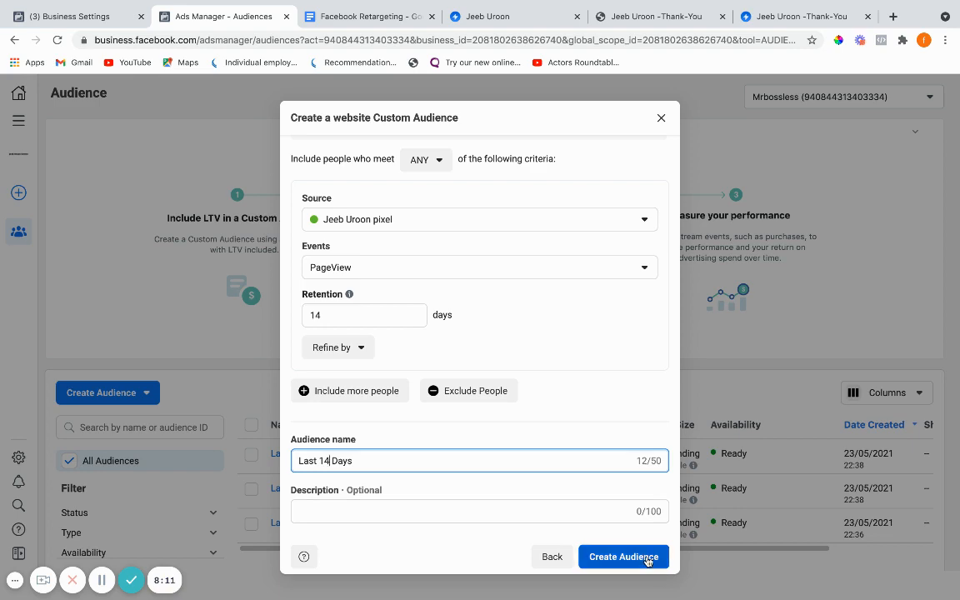
left_click(621, 556)
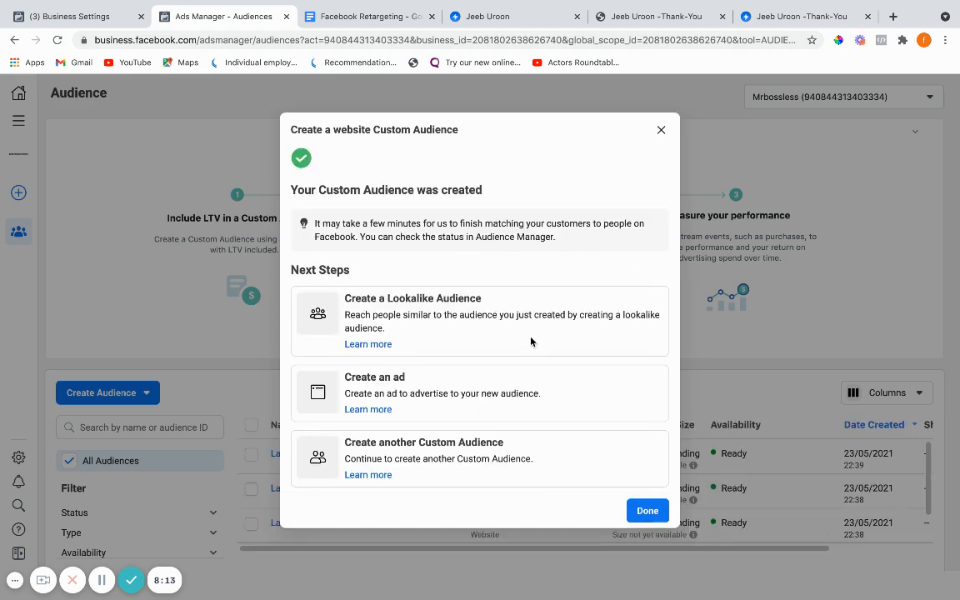
left_click(648, 508)
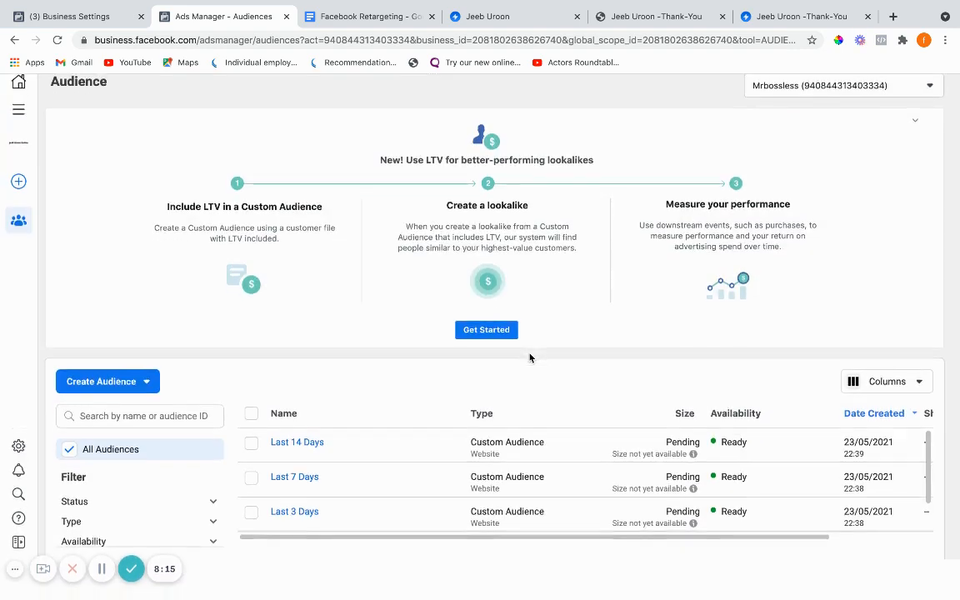
Check the Facebook Retargeting document for the remaining visitor period and start another Custom Audience with Website as its source
left_click(344, 18)
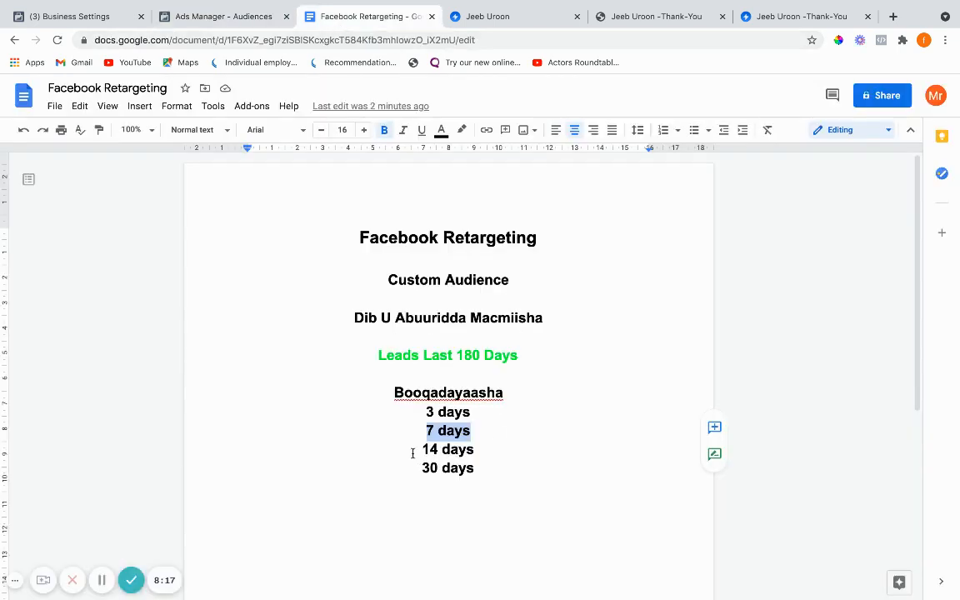
left_click(169, 17)
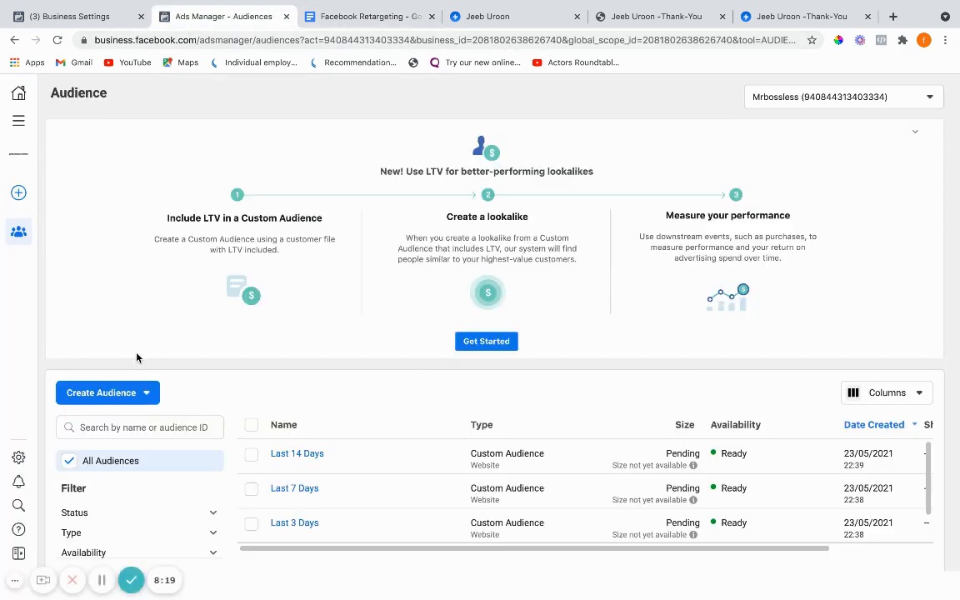
left_click(115, 385)
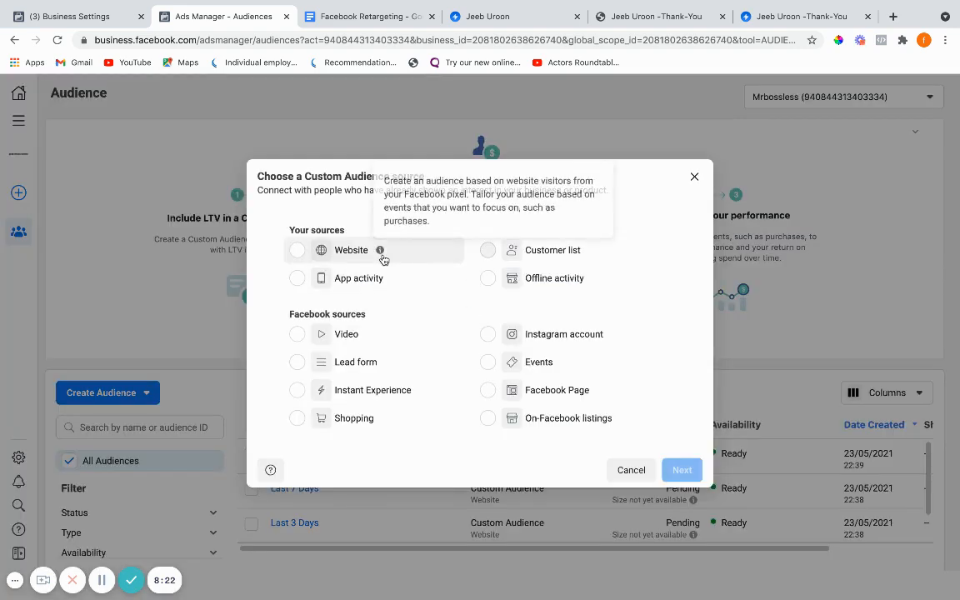
left_click(382, 255)
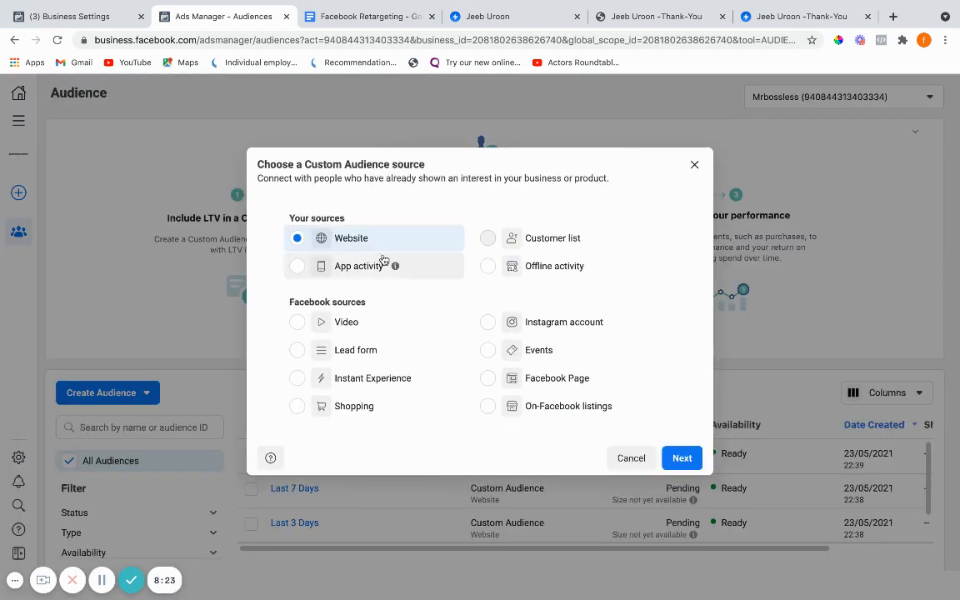
left_click(683, 460)
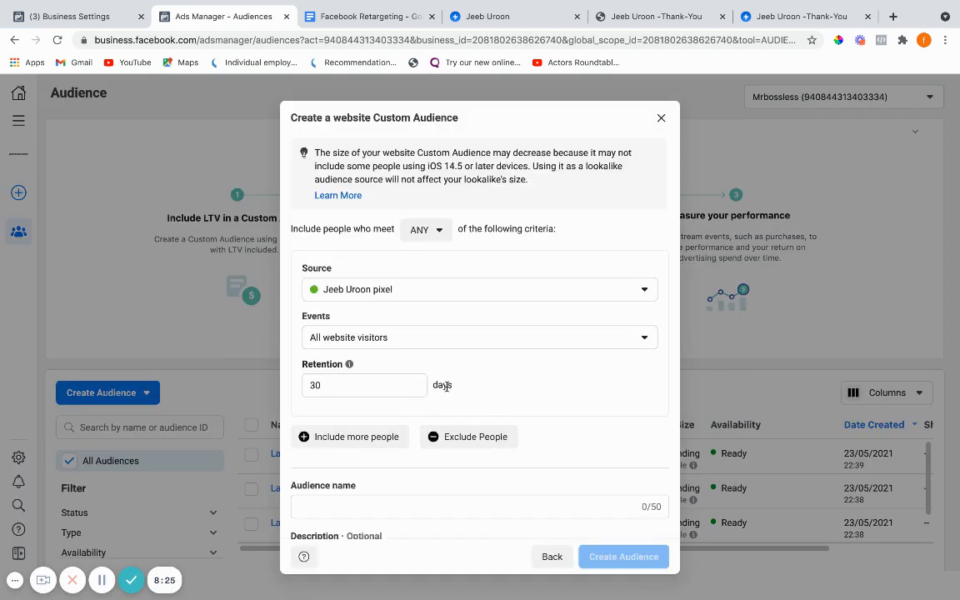
Set this audience's event to PageView and keep the retention at 30 days
left_click(368, 336)
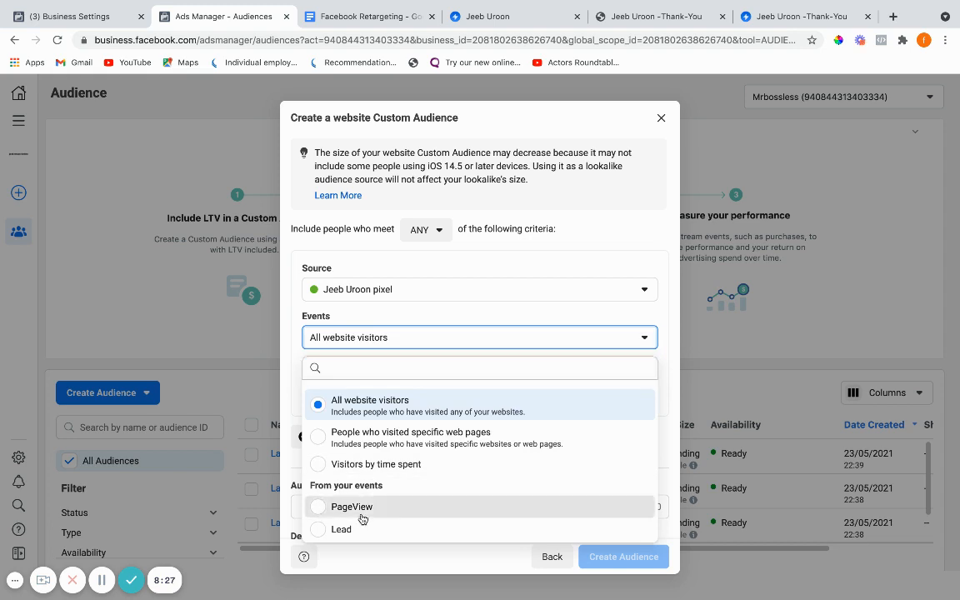
left_click(364, 510)
double_click(315, 385)
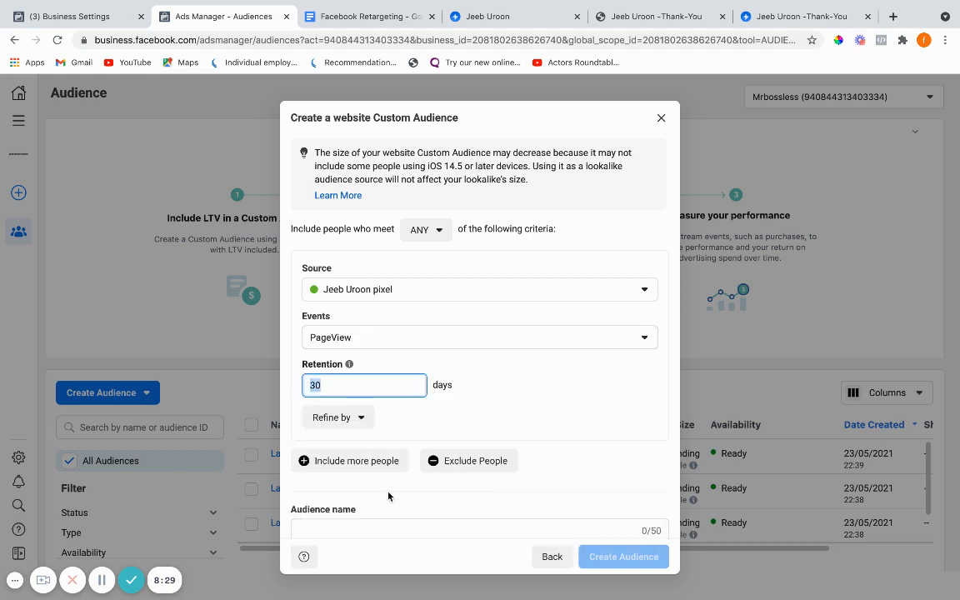
Name the audience "Last 30 Days", create it and close the confirmation
left_click(344, 523)
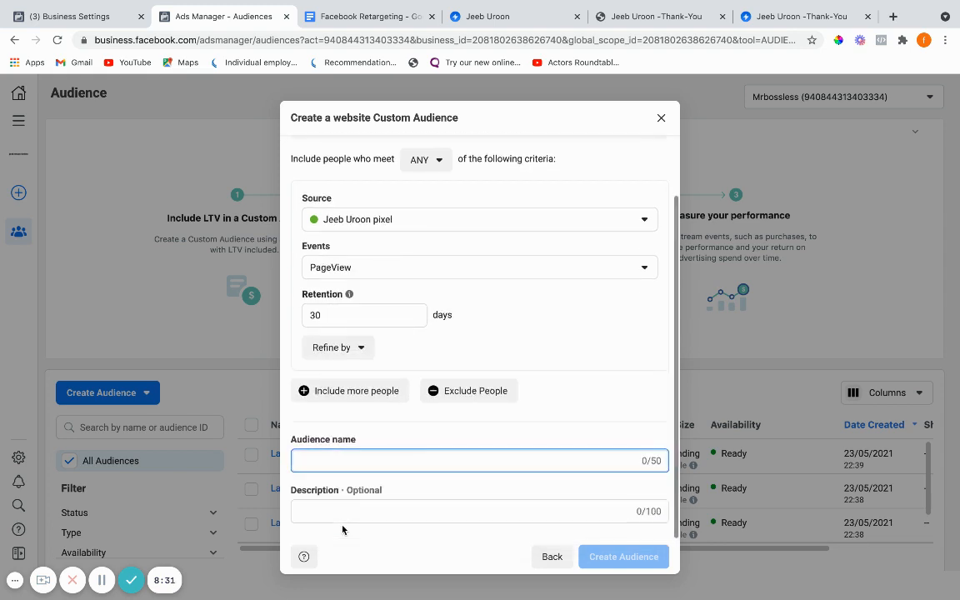
type("Last 3 Days")
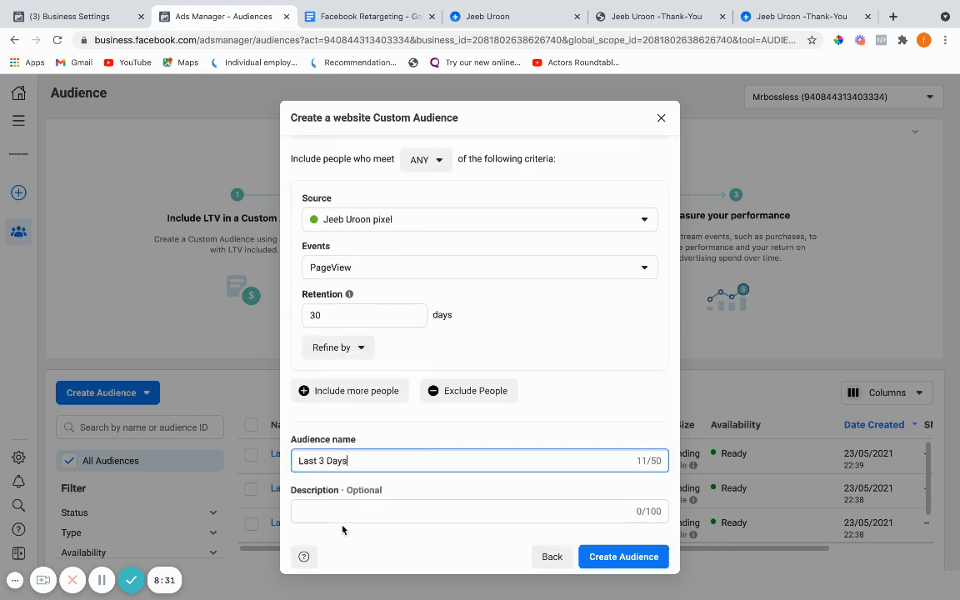
left_click(323, 460)
type("0")
left_click(637, 556)
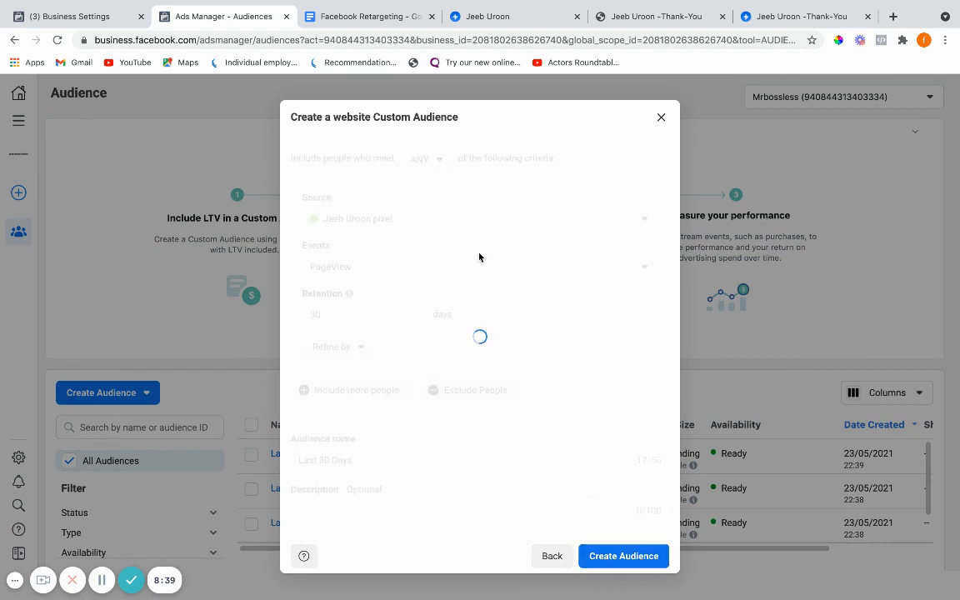
left_click(656, 517)
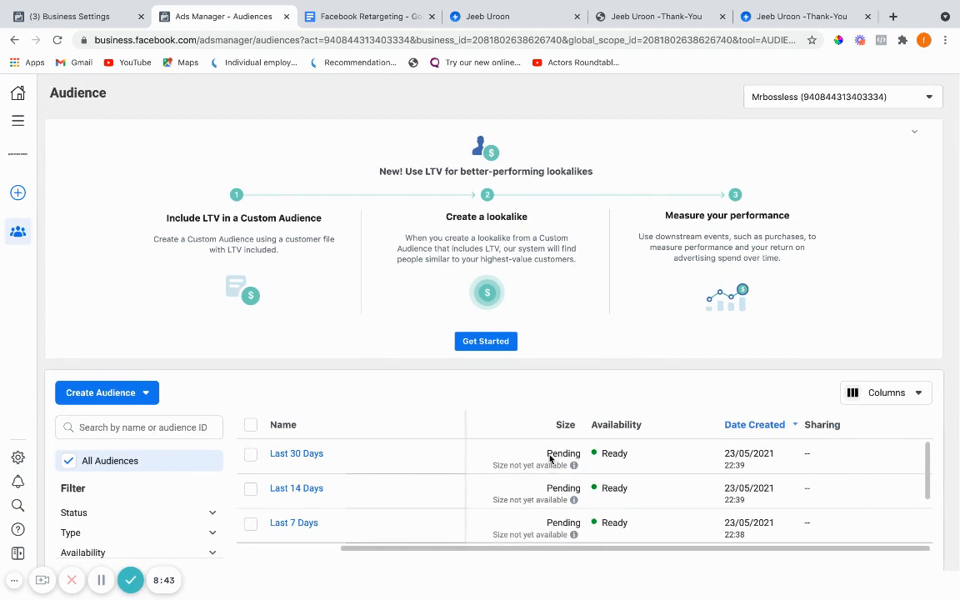
Review the created audiences and the event options offered for a new website Custom Audience, closing it without creating it
scroll(550, 458, "right", 3)
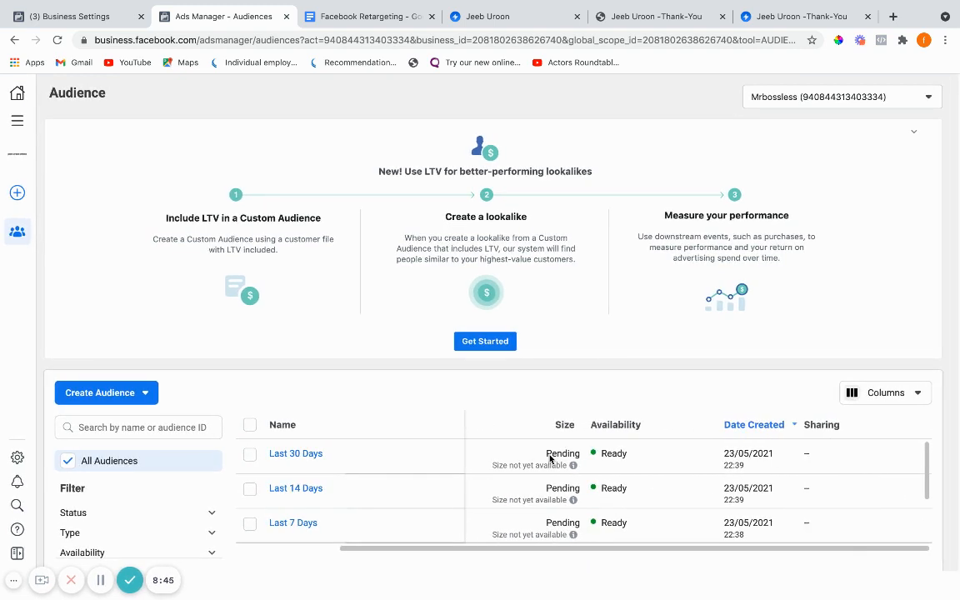
scroll(550, 457, "down", 3)
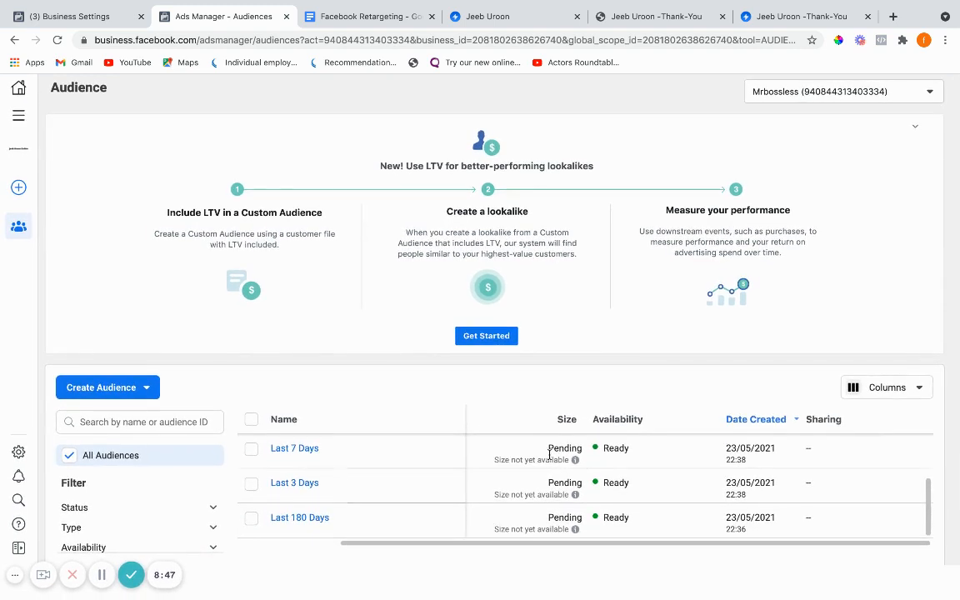
left_click(155, 390)
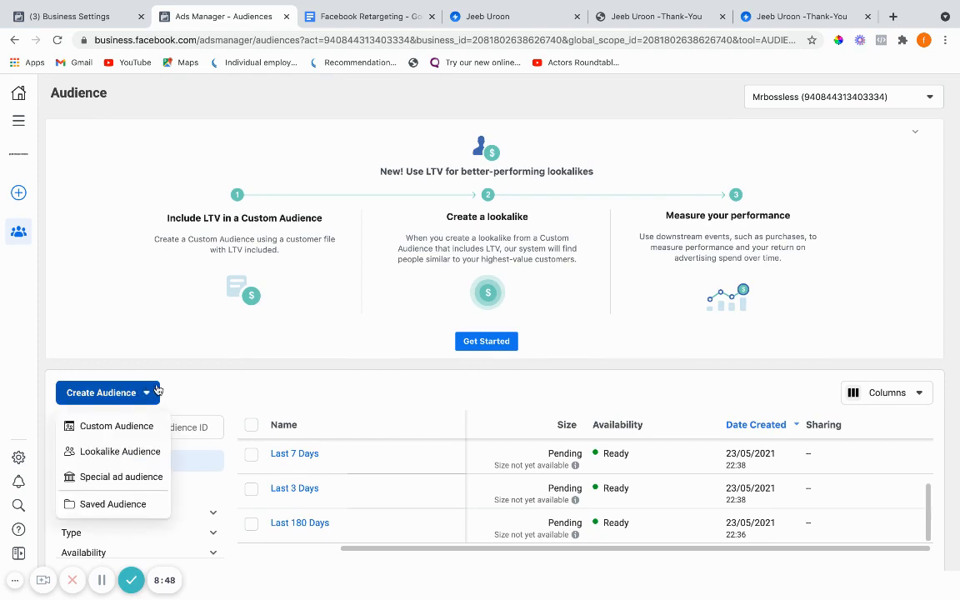
left_click(79, 428)
left_click(352, 251)
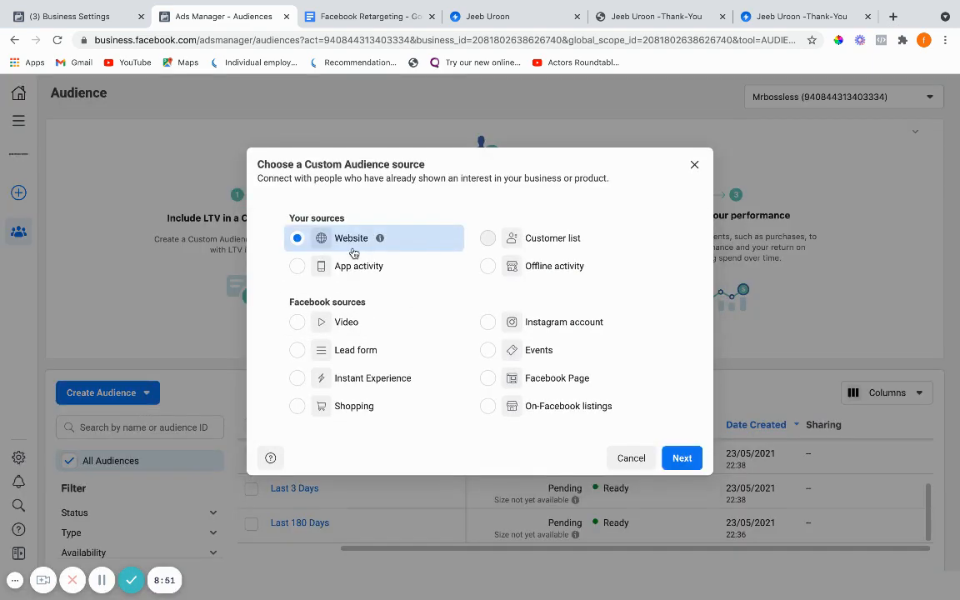
left_click(688, 467)
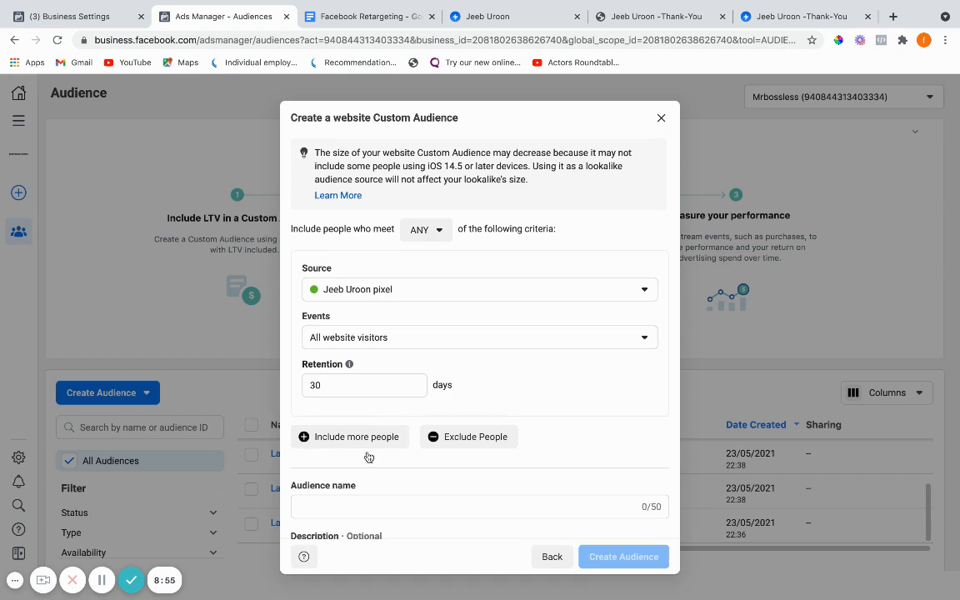
left_click(404, 342)
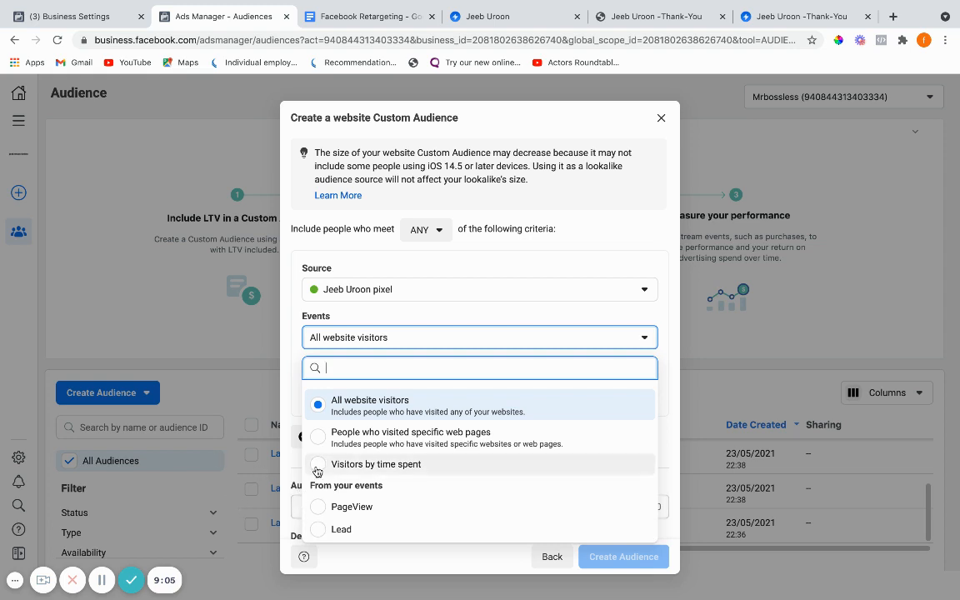
left_click(259, 361)
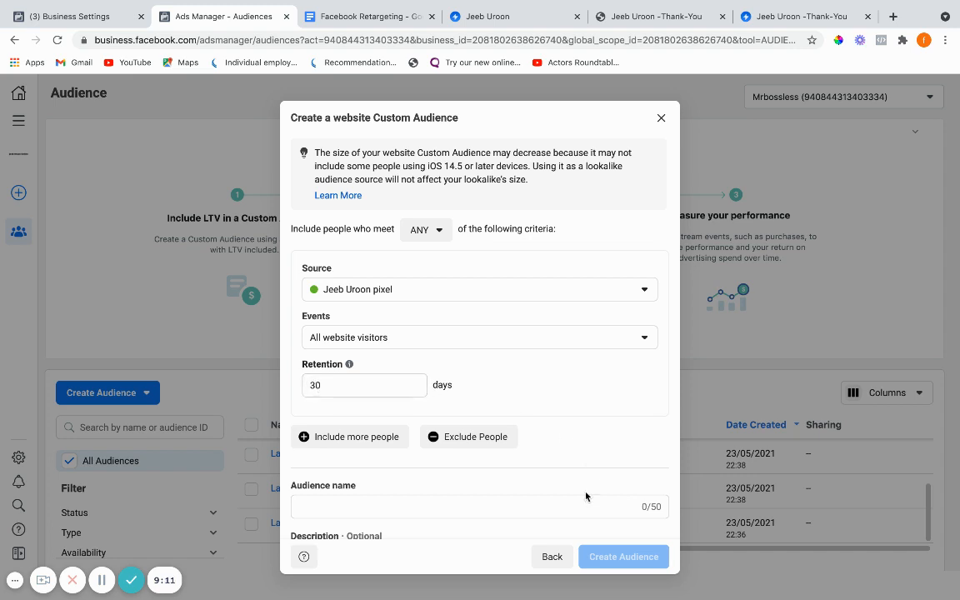
left_click(662, 119)
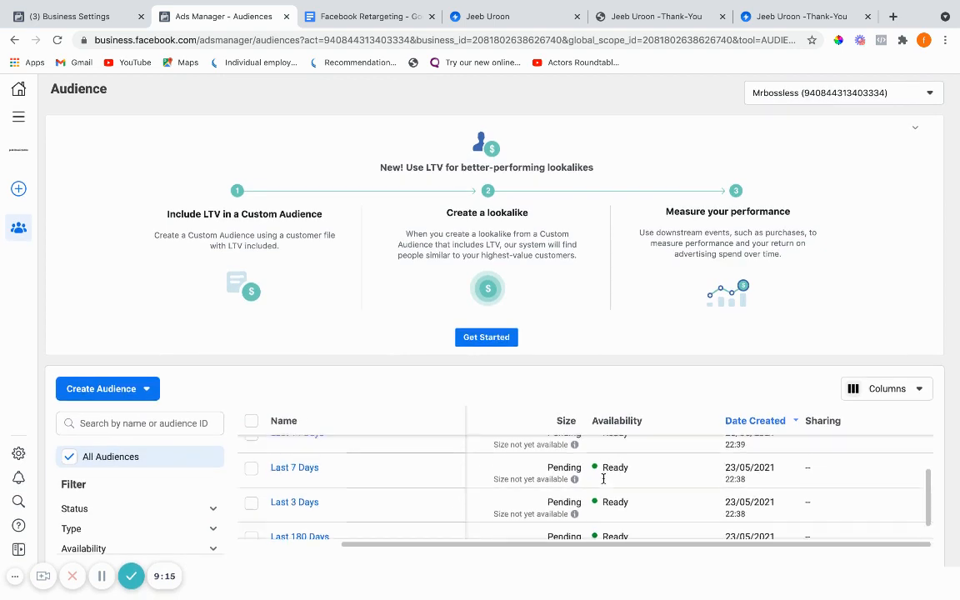
Look over the finished audience list and return to the Ads Manager campaigns page
scroll(604, 479, "up", 3)
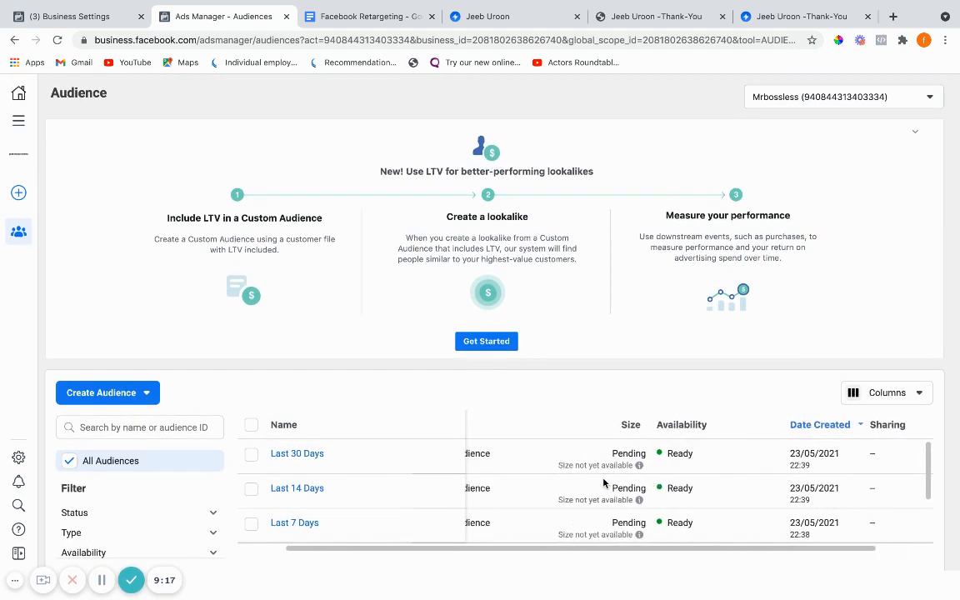
scroll(604, 482, "left", 3)
scroll(603, 482, "right", 3)
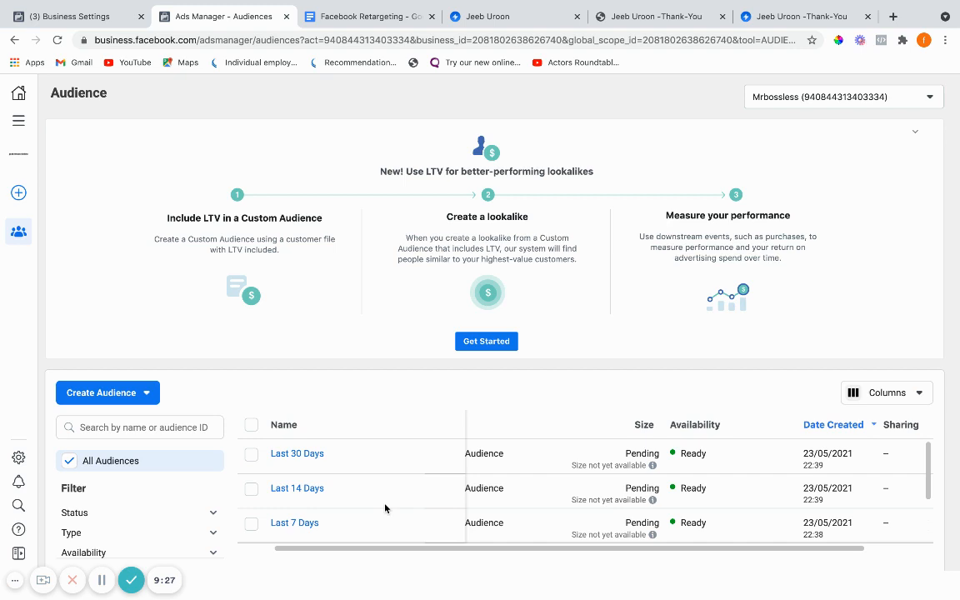
scroll(643, 497, "left", 5)
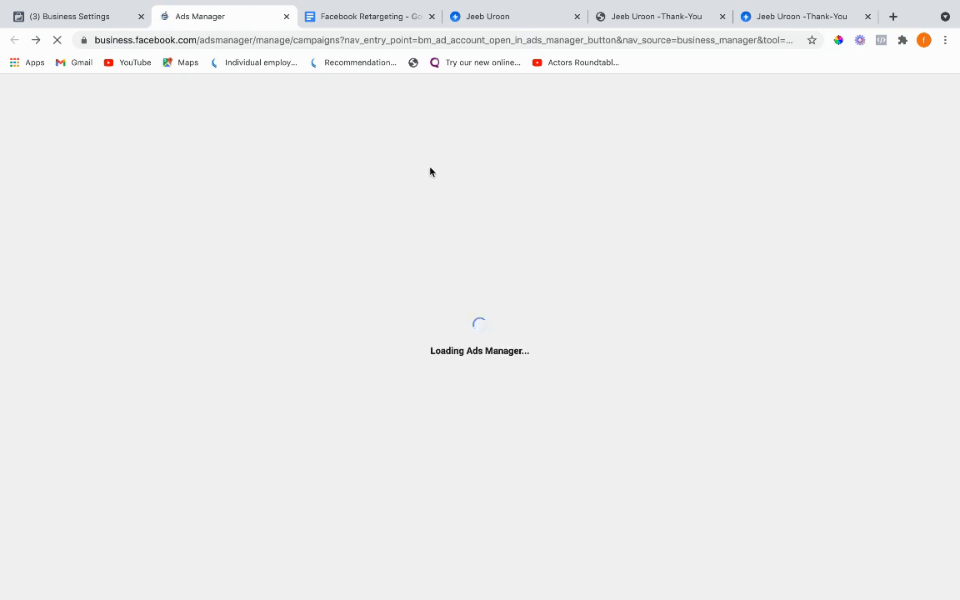
left_click(287, 16)
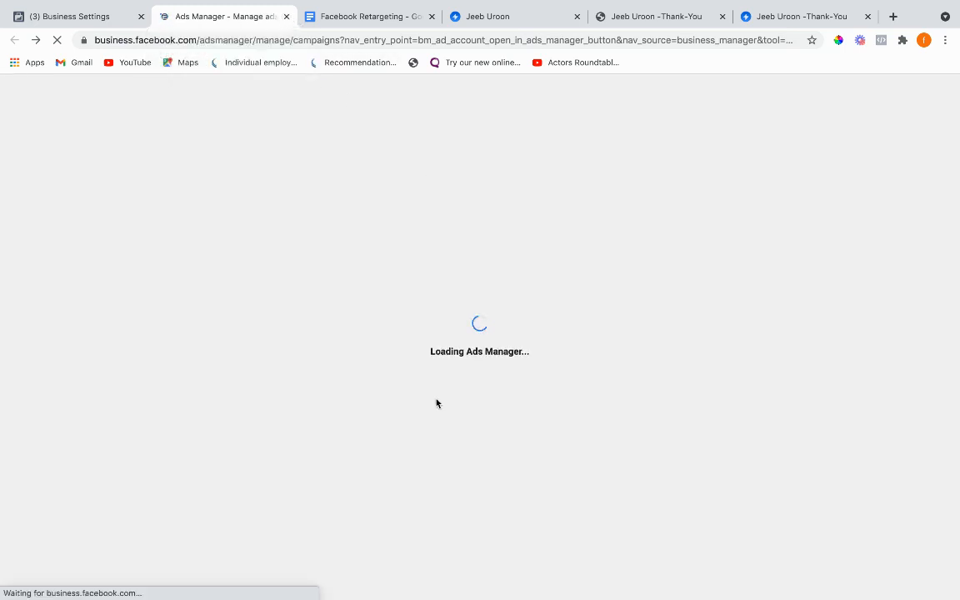